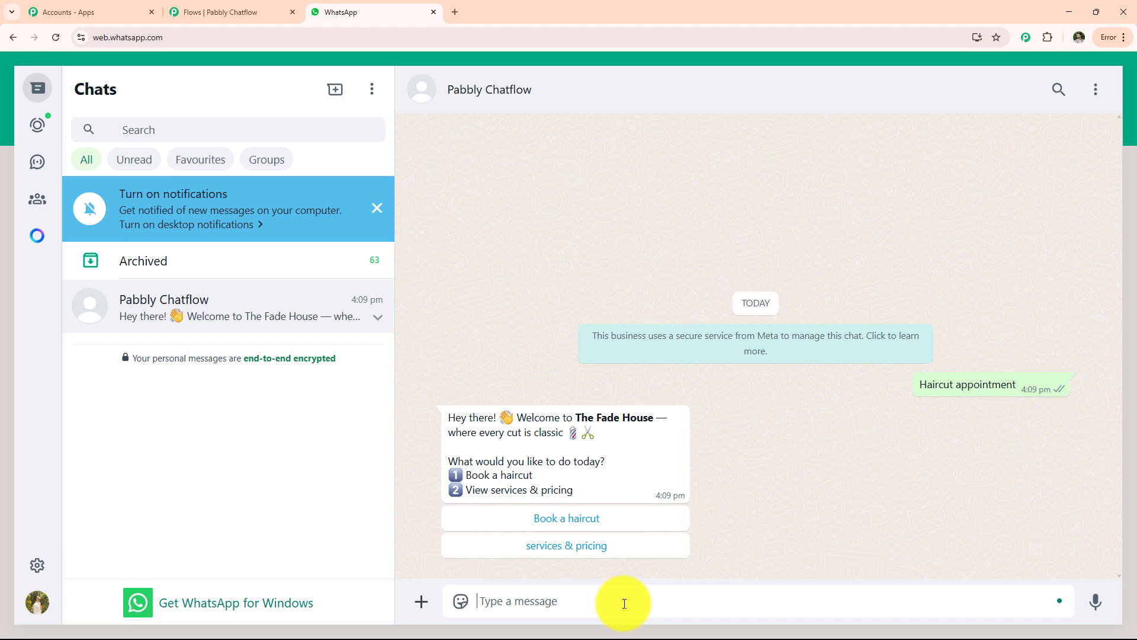
Choose to book a haircut in the Pabbly Chatflow chat and reply with the customer's full name
left_click(579, 518)
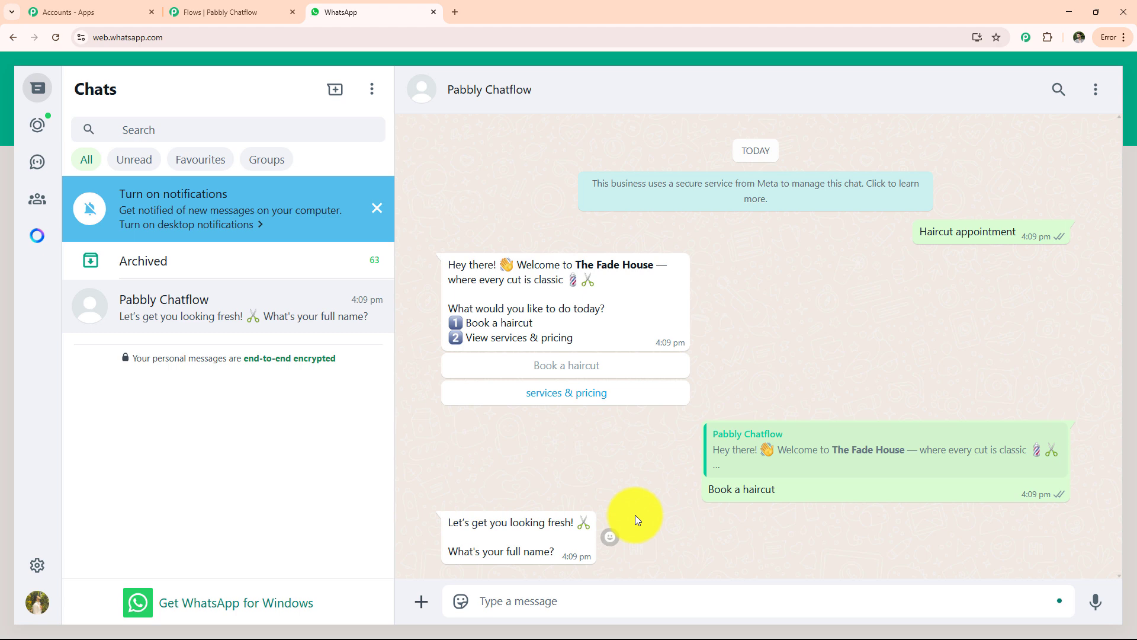
left_click(588, 601)
type("Test User")
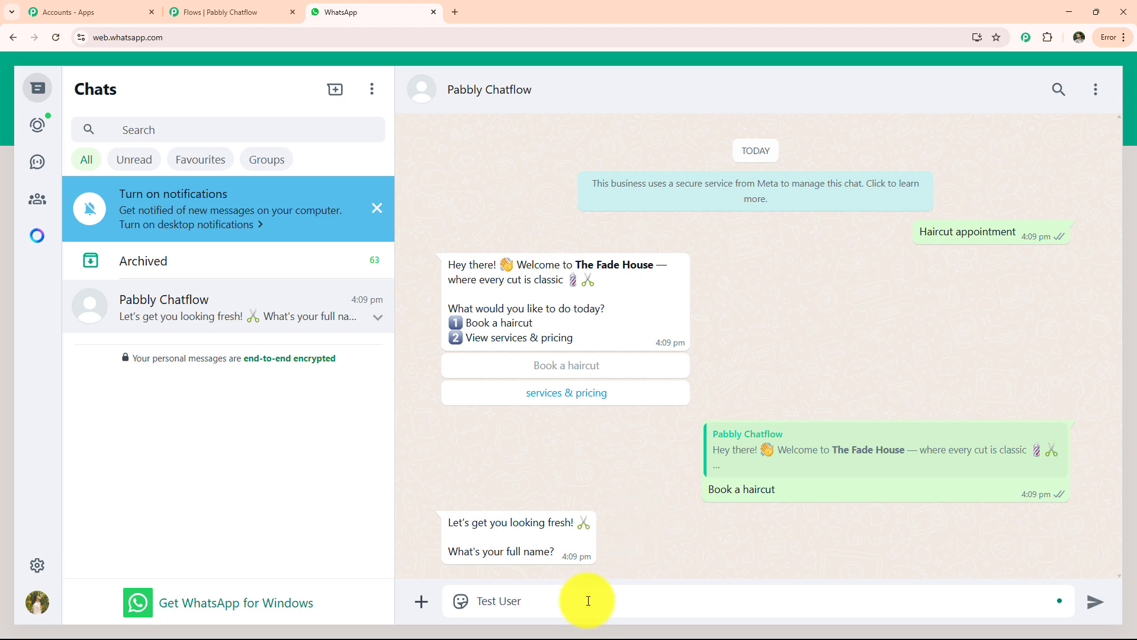
key("Return")
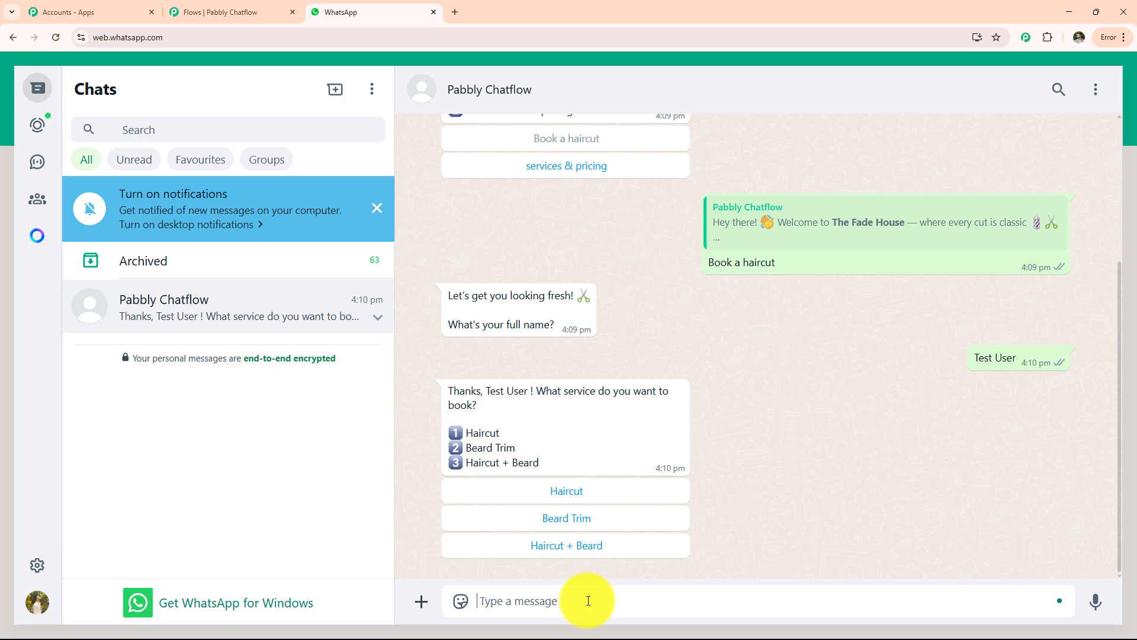
Select the Haircut + Beard service and send 25/04/2025 as the appointment date
left_click(578, 550)
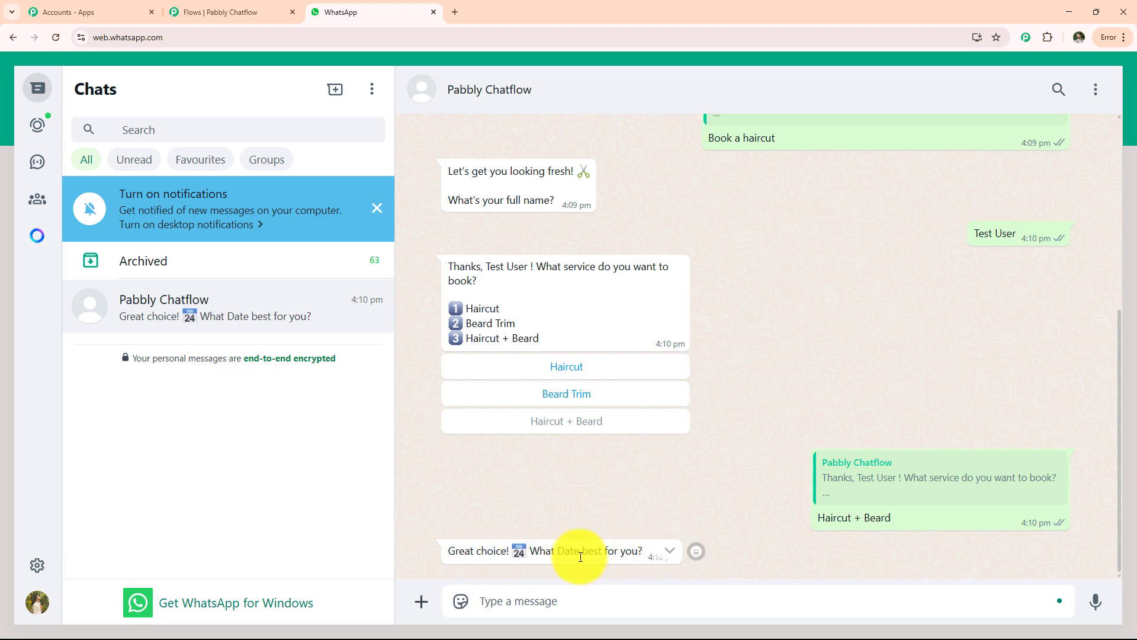
left_click(585, 608)
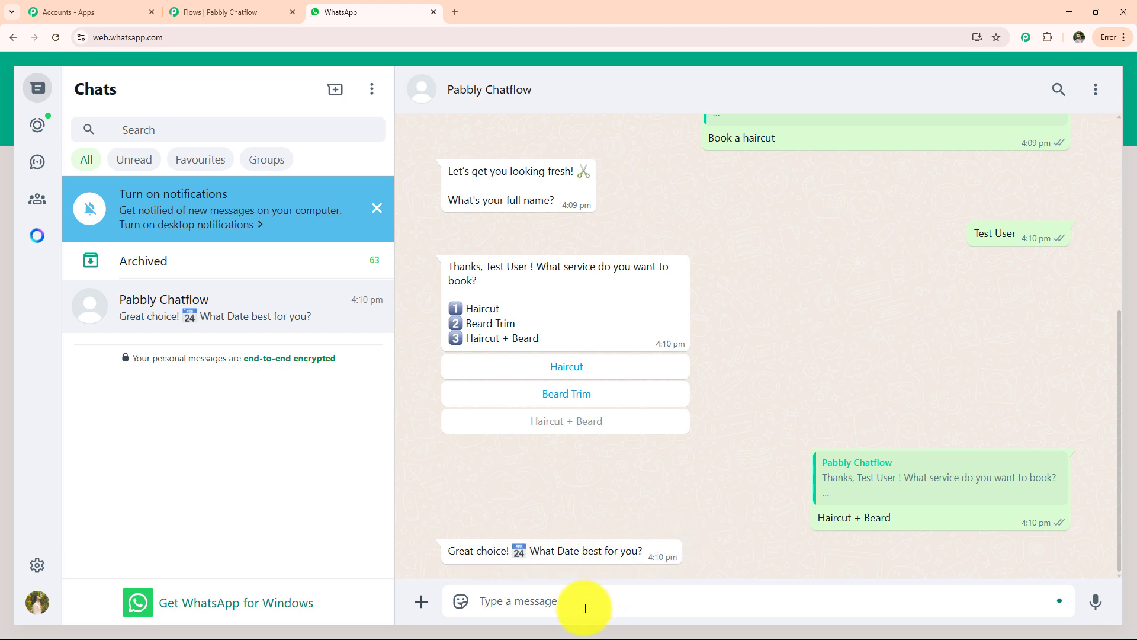
type("25/04/")
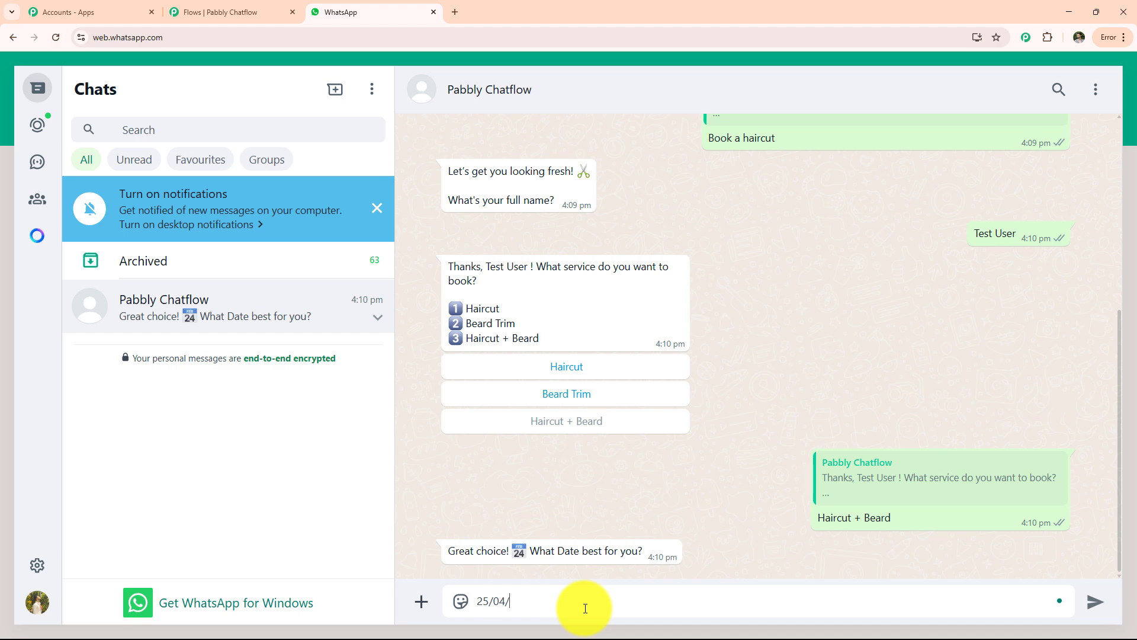
type("2025")
key("Return")
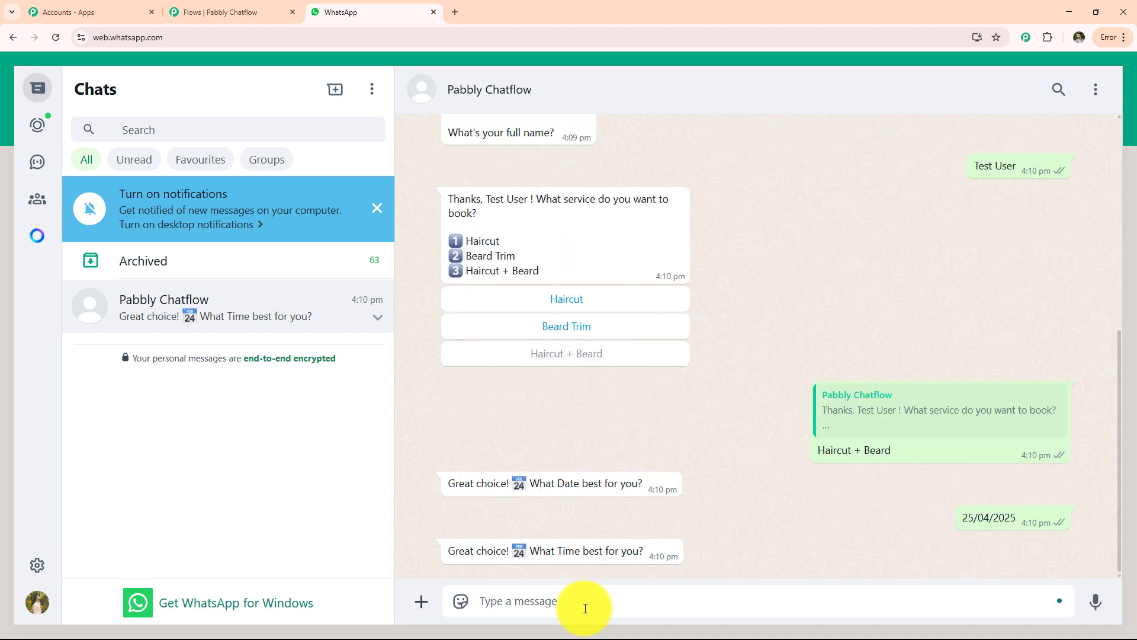
Send 10 AM as the appointment time and answer Yes to receiving grooming tips
type("1")
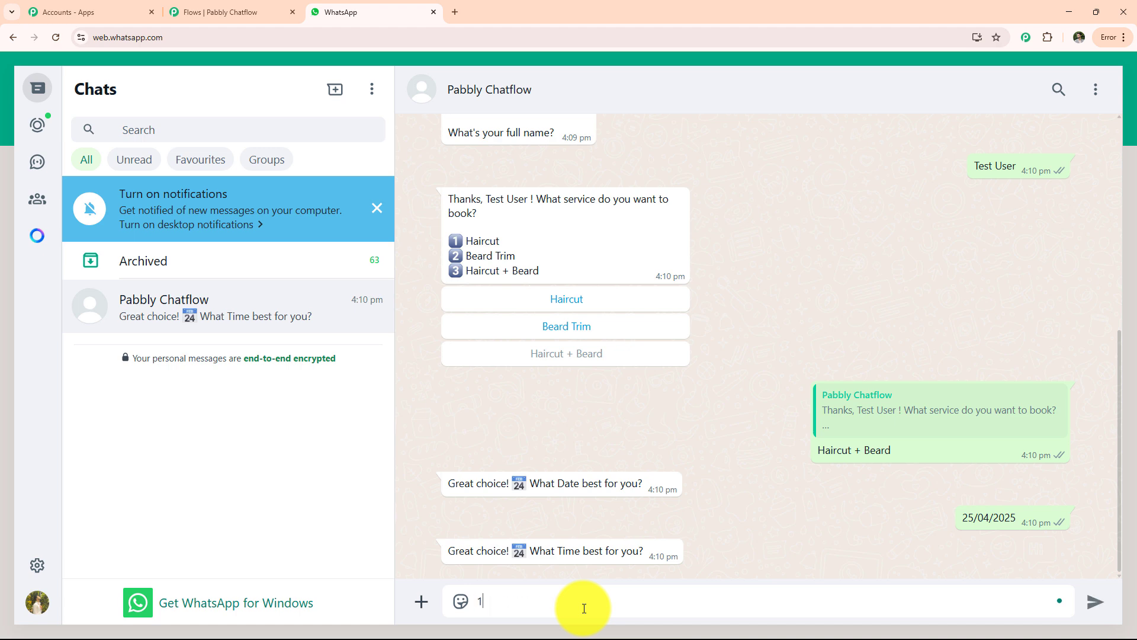
type("0 AM")
key("Return")
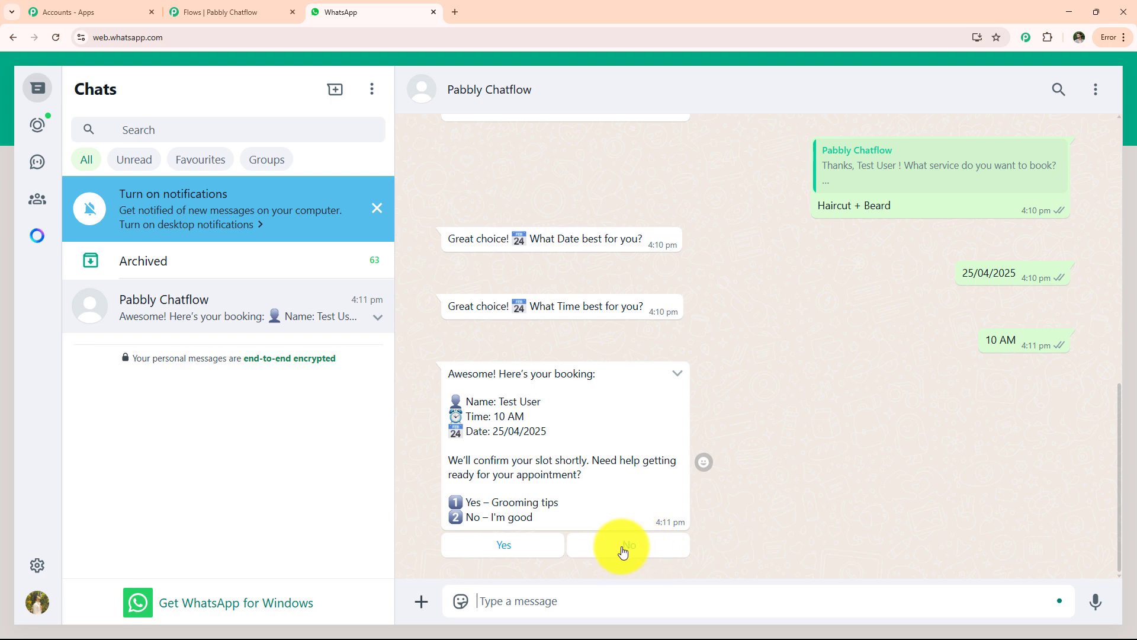
left_click(540, 548)
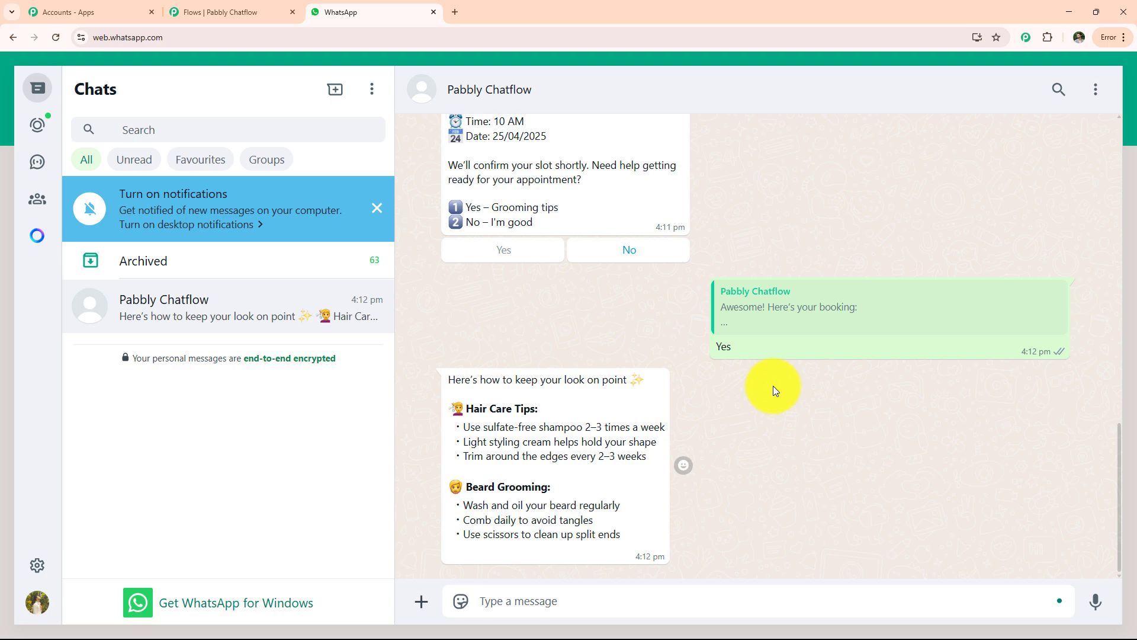
Switch to Pabbly Chatflow and review the booking conversation in the Inbox
left_click(224, 12)
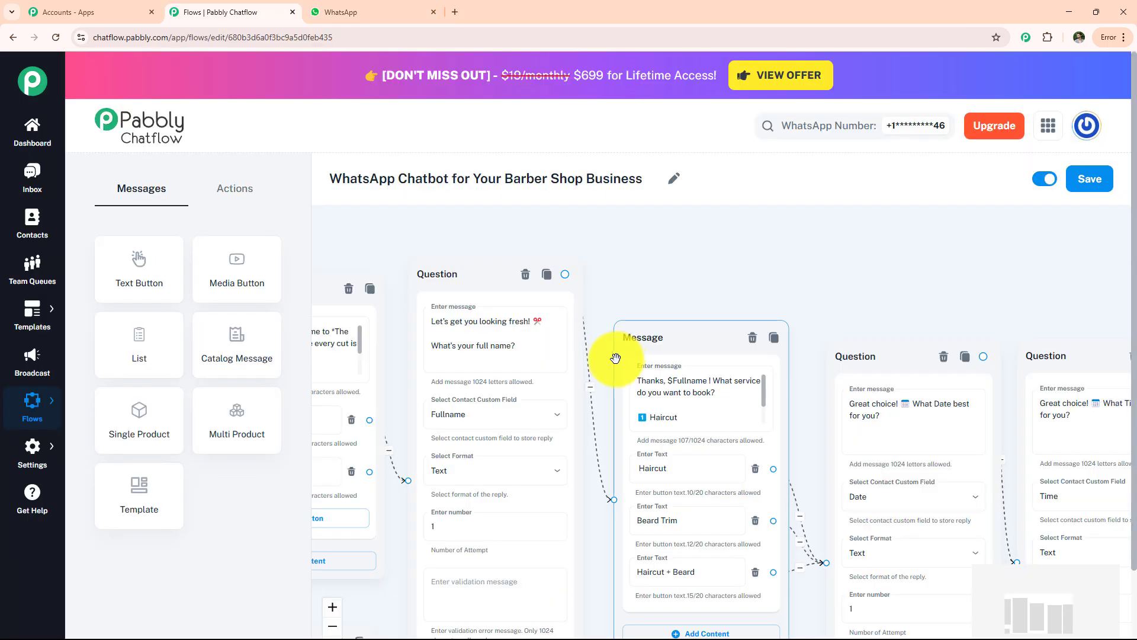
left_click(26, 186)
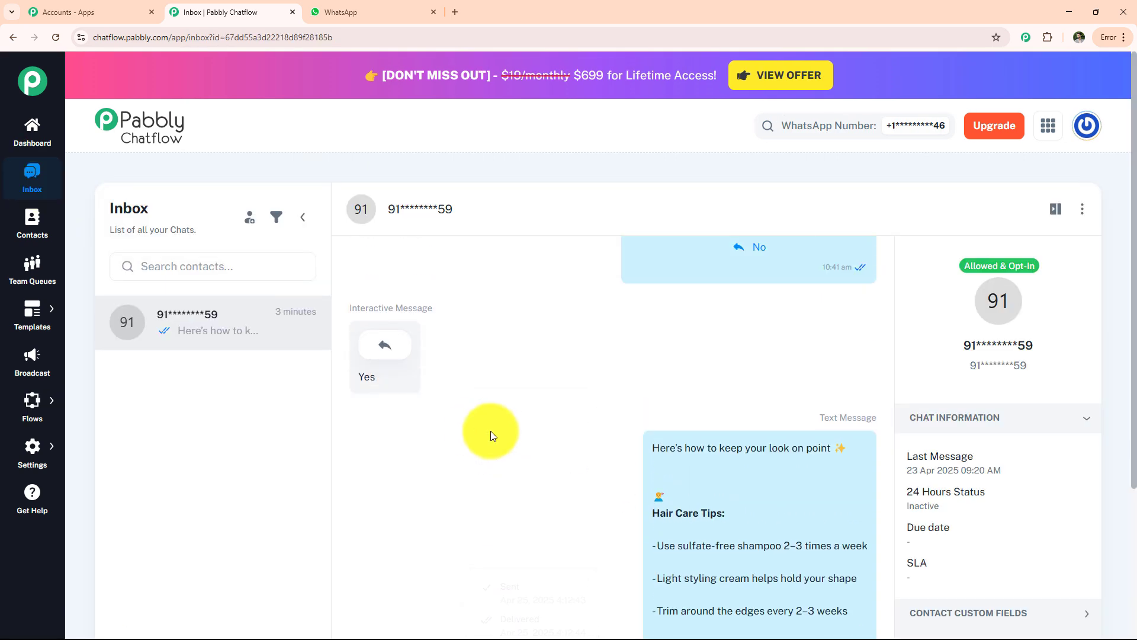
scroll(491, 431, "up", 6)
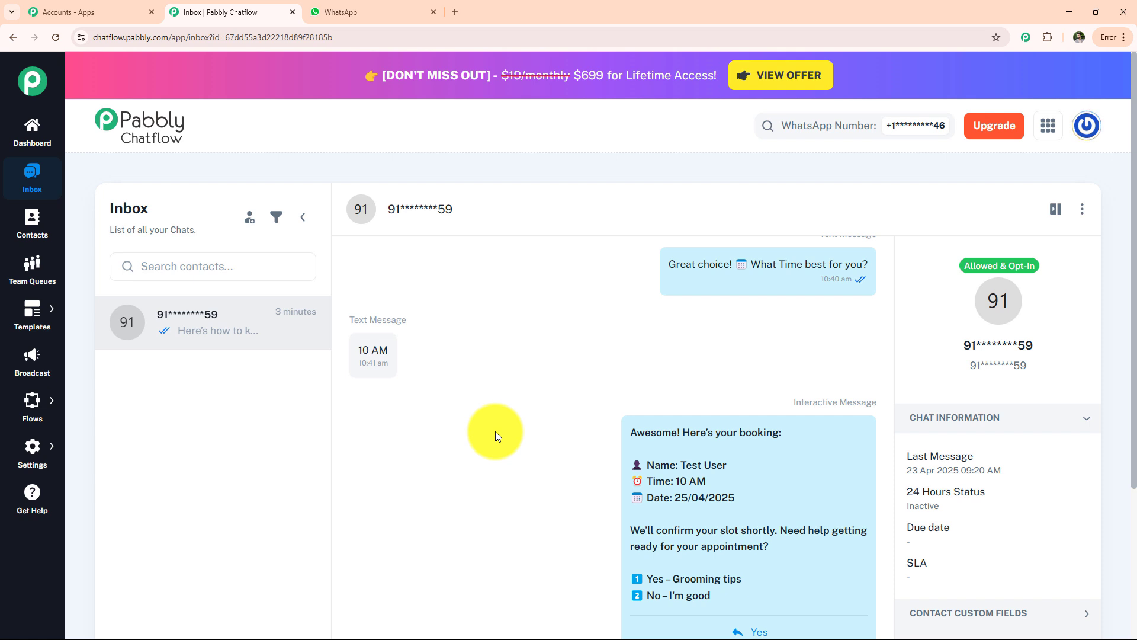
left_click(455, 11)
left_click(530, 281)
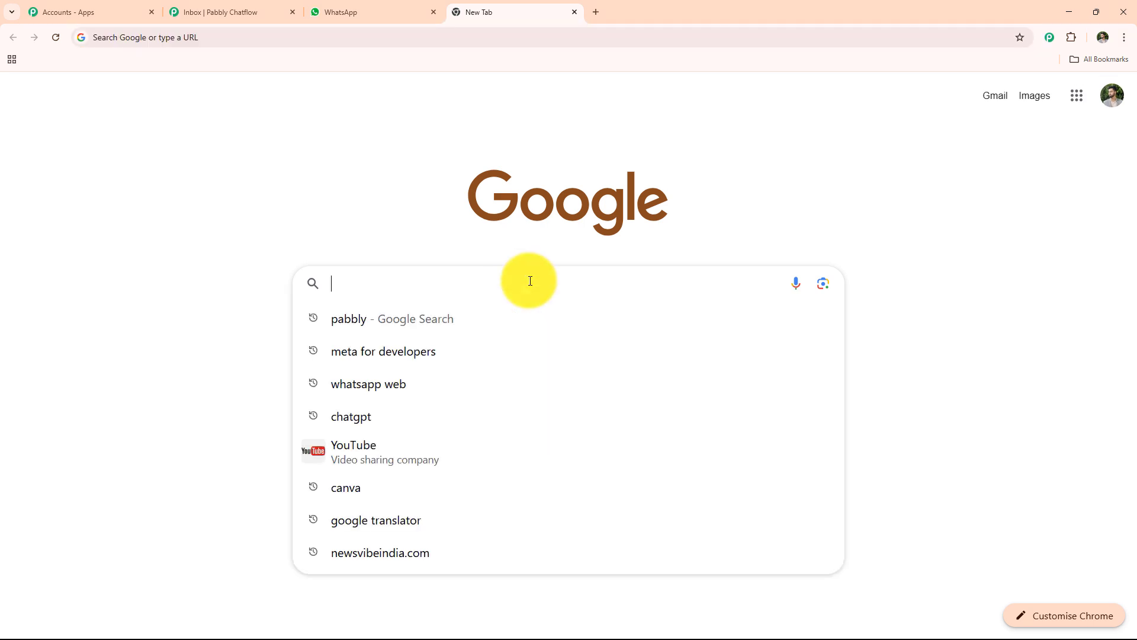
type("www")
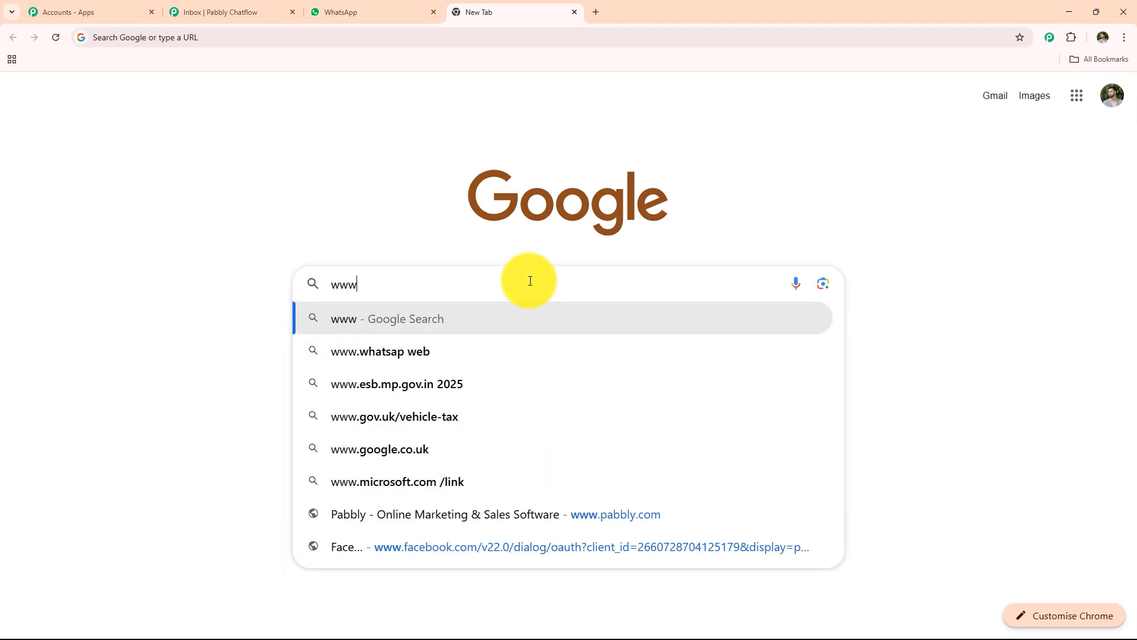
type(".pa")
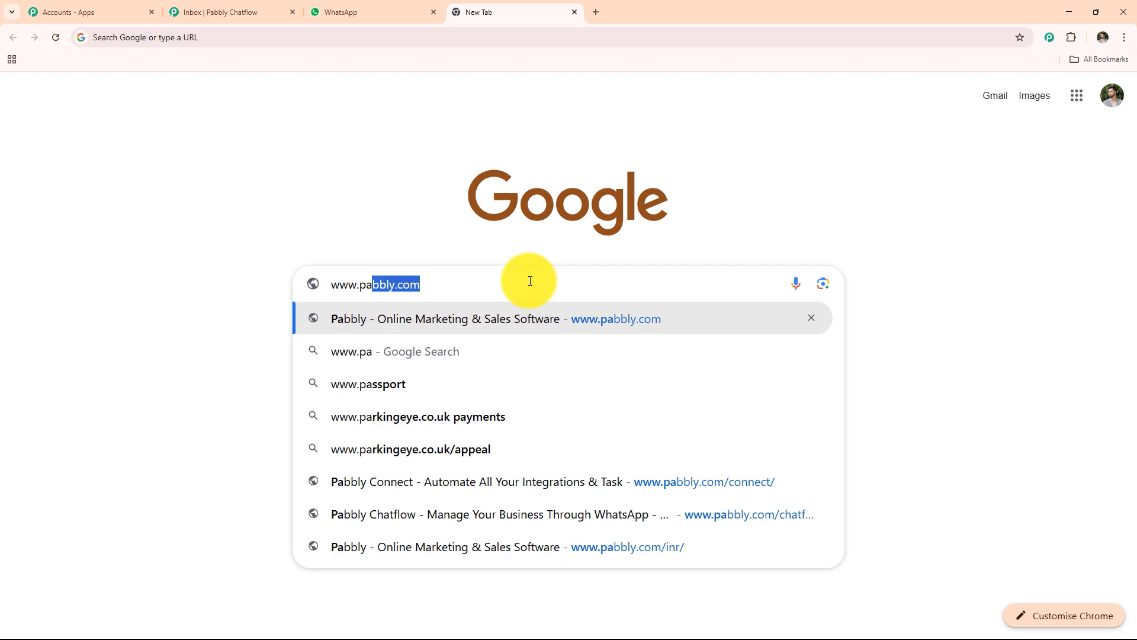
key("Return")
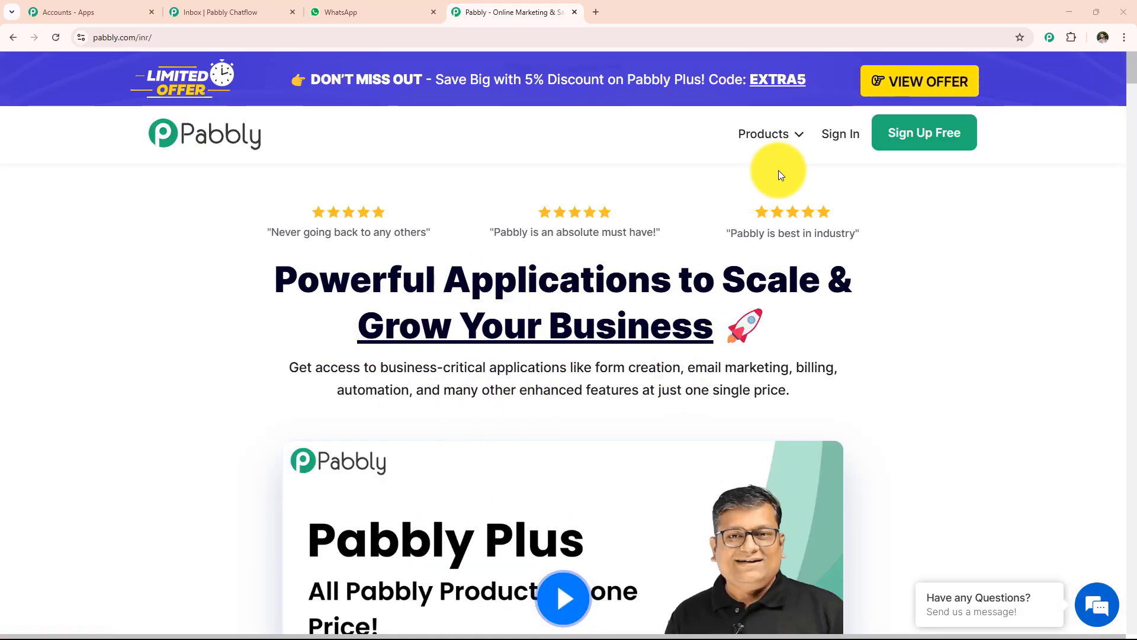
left_click(846, 137)
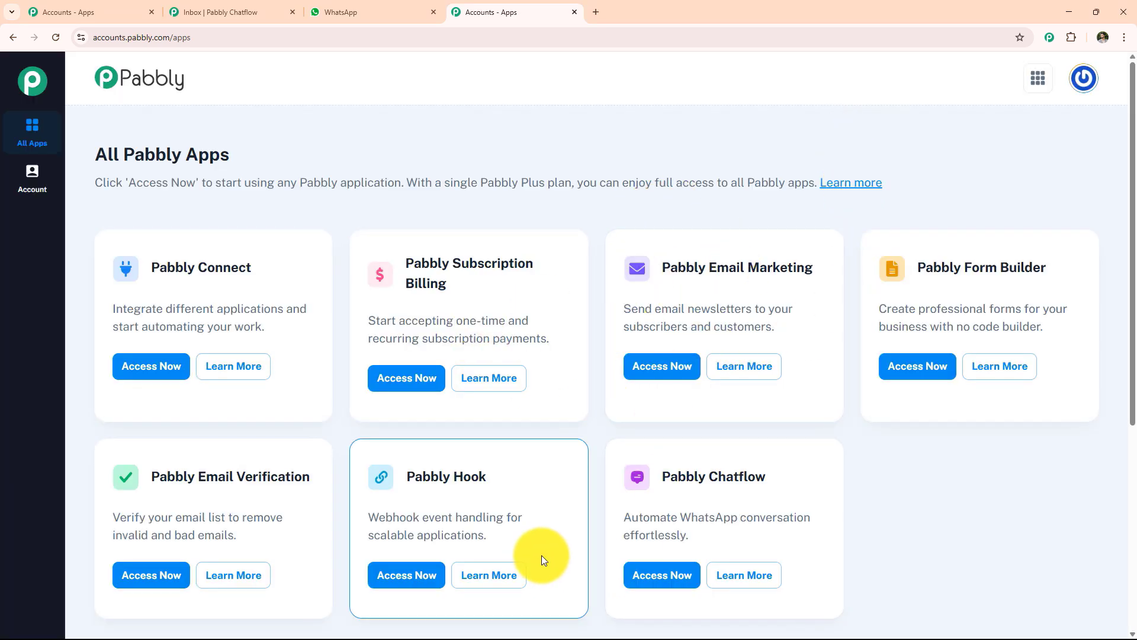
left_click(662, 574)
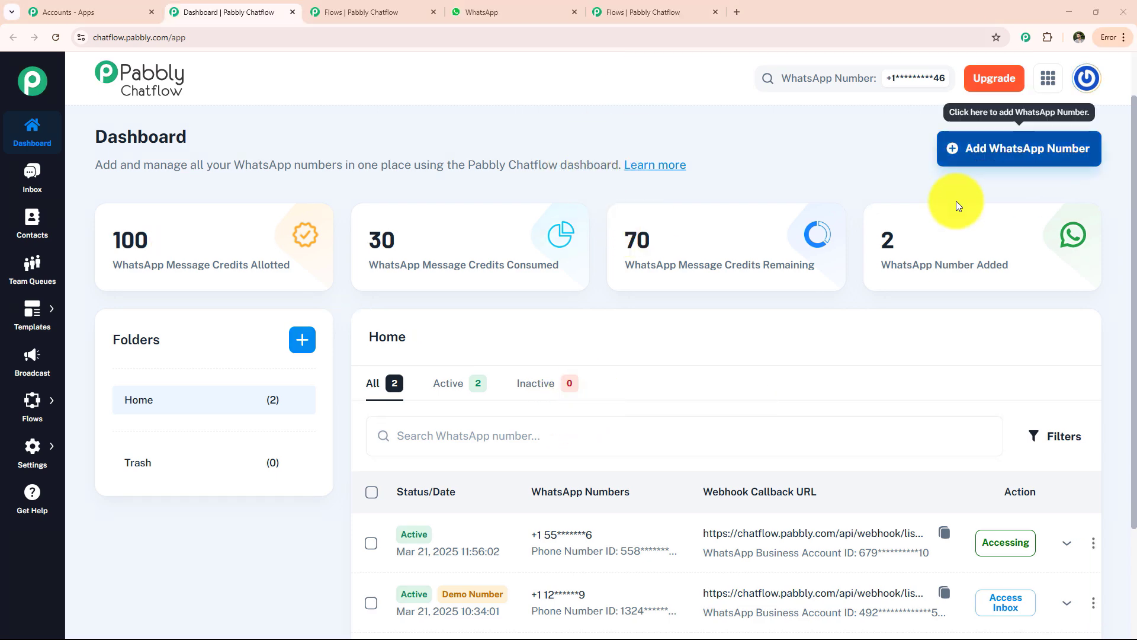
View the form for adding a WhatsApp number and close it without adding one
left_click(990, 153)
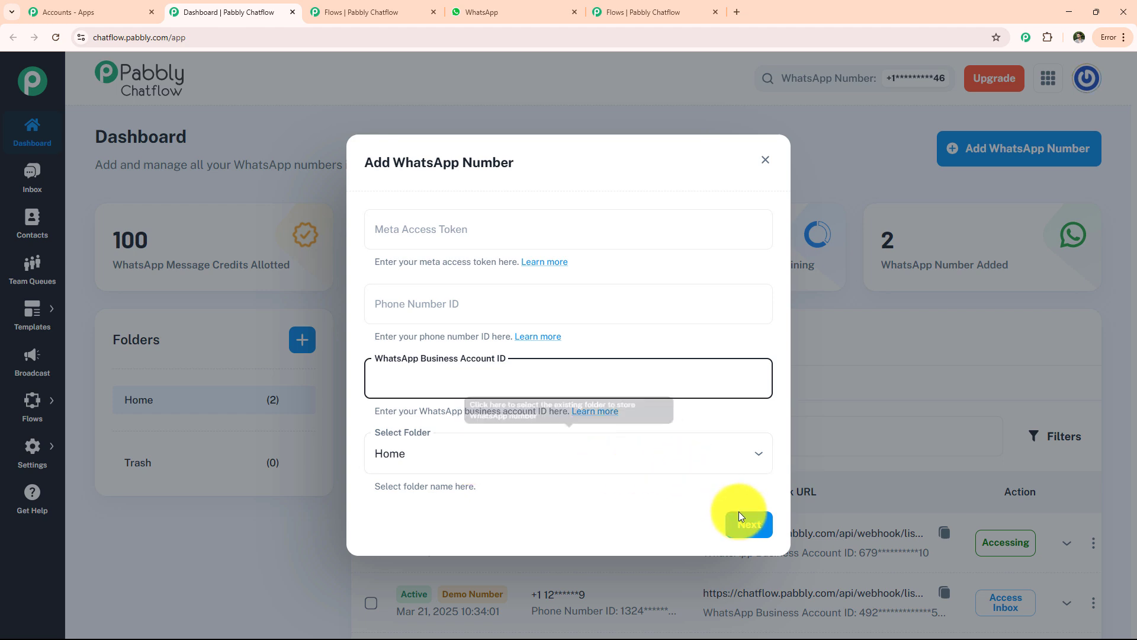
left_click(765, 161)
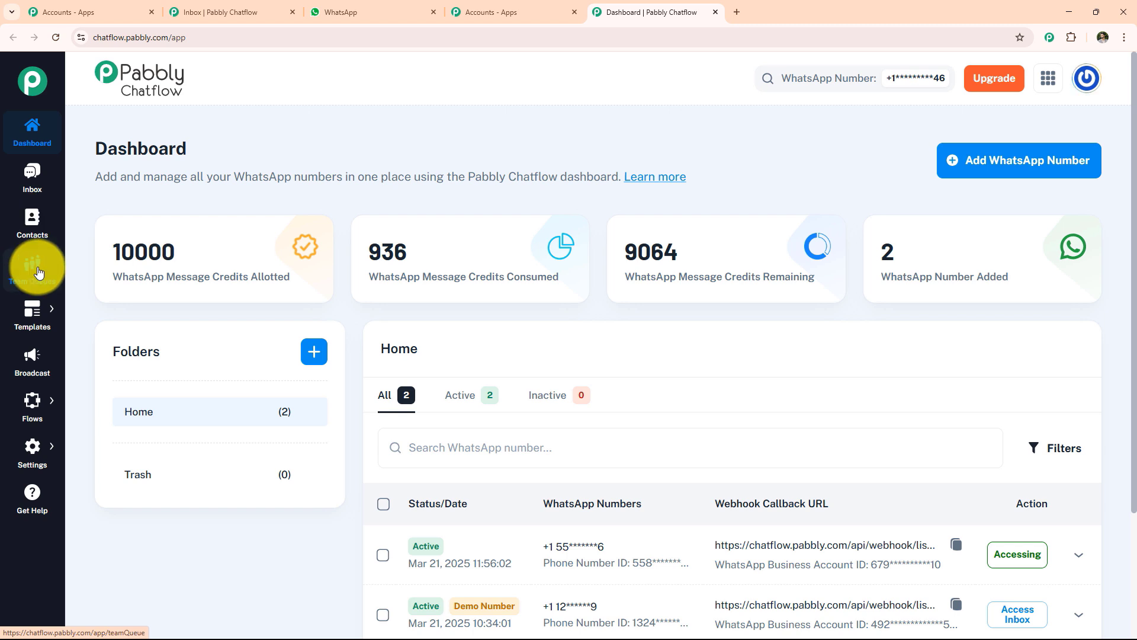
Look over the Templates and Flows options, and review the booking chat in the Inbox
mouse_move(30, 306)
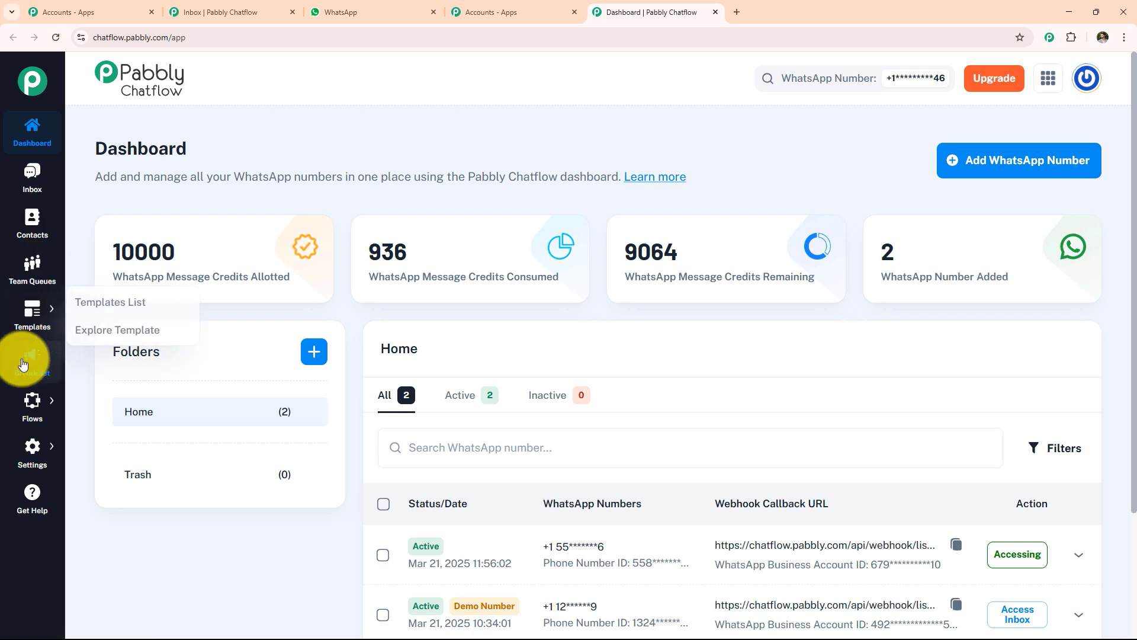
mouse_move(29, 402)
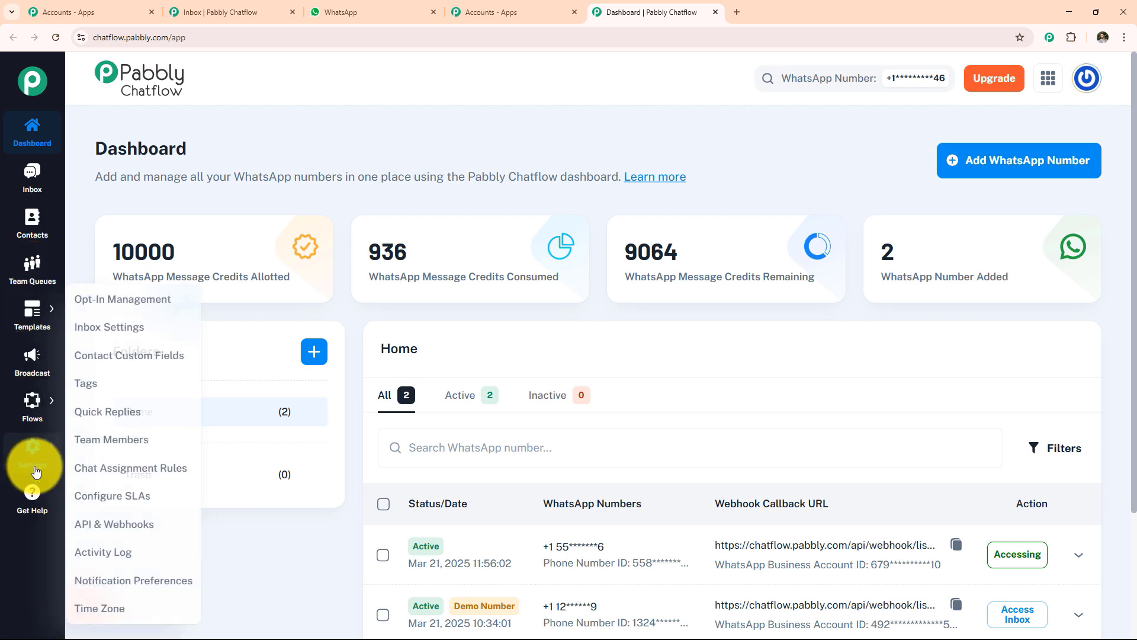
left_click(30, 185)
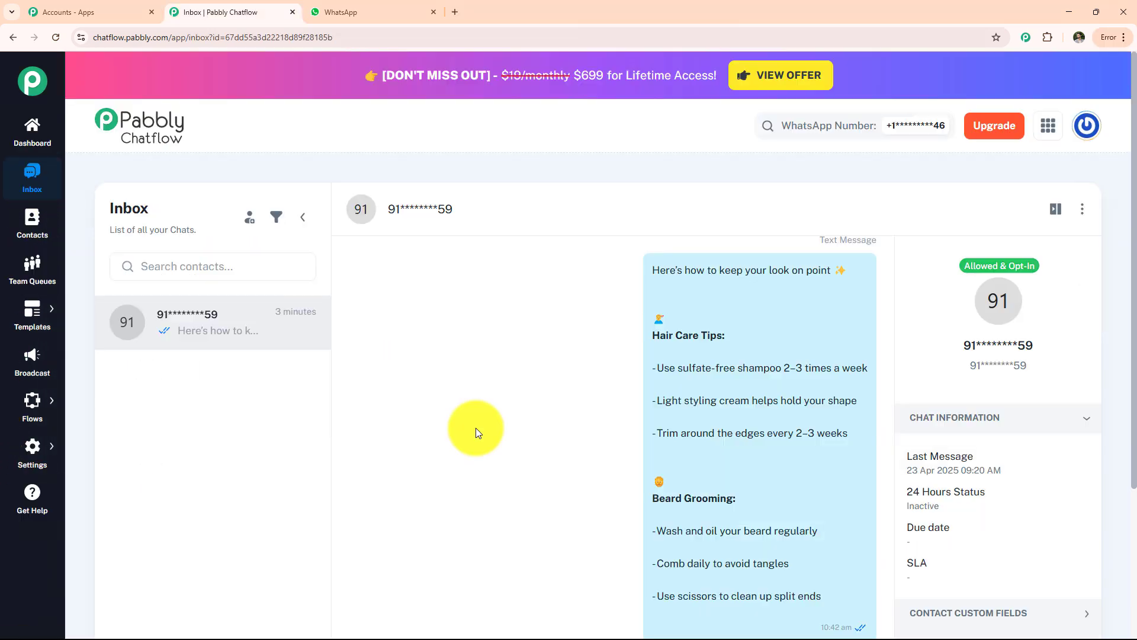
scroll(495, 431, "up", 2)
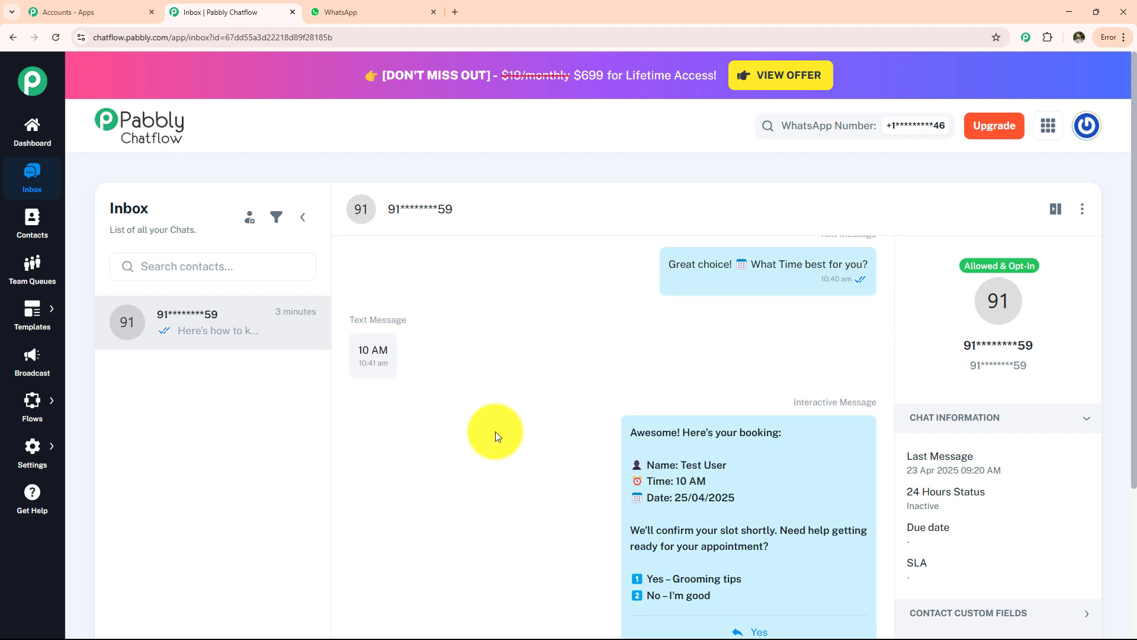
Review the contact list on the Contacts page and open the Team Queues page
left_click(32, 222)
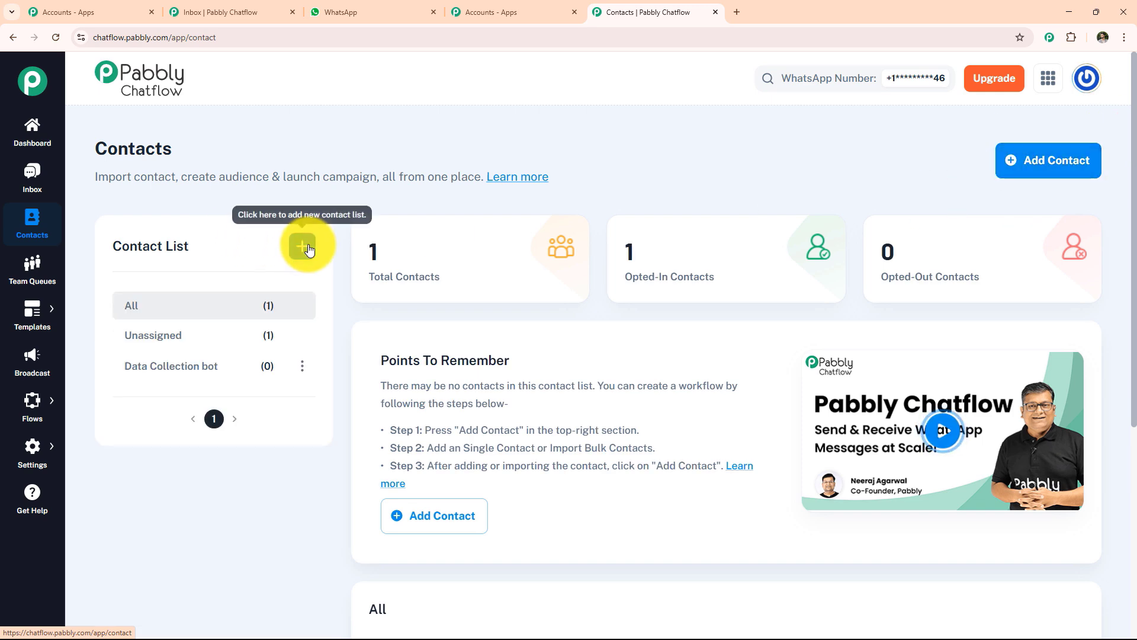
scroll(650, 356, "down", 5)
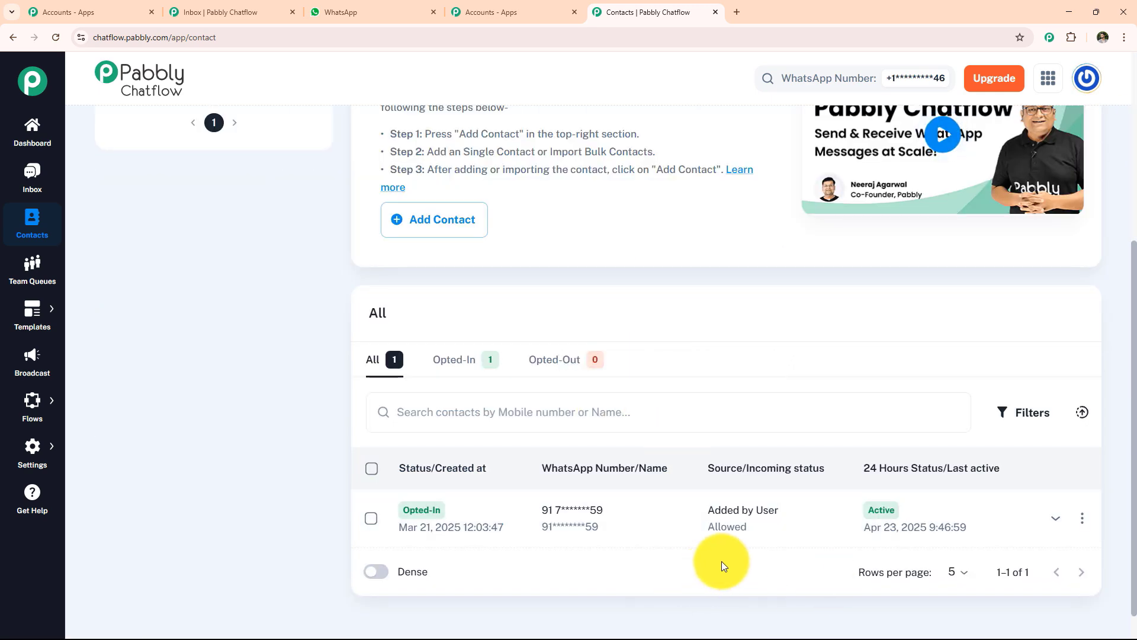
left_click(31, 266)
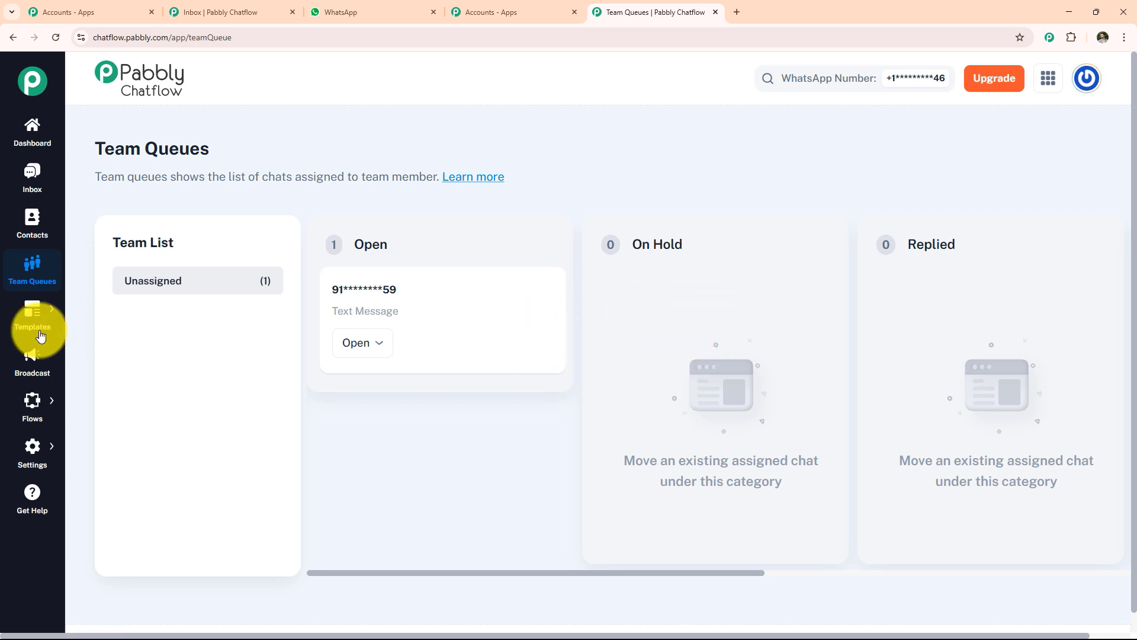
Open the Templates List and look through the form for adding a new template
mouse_move(28, 327)
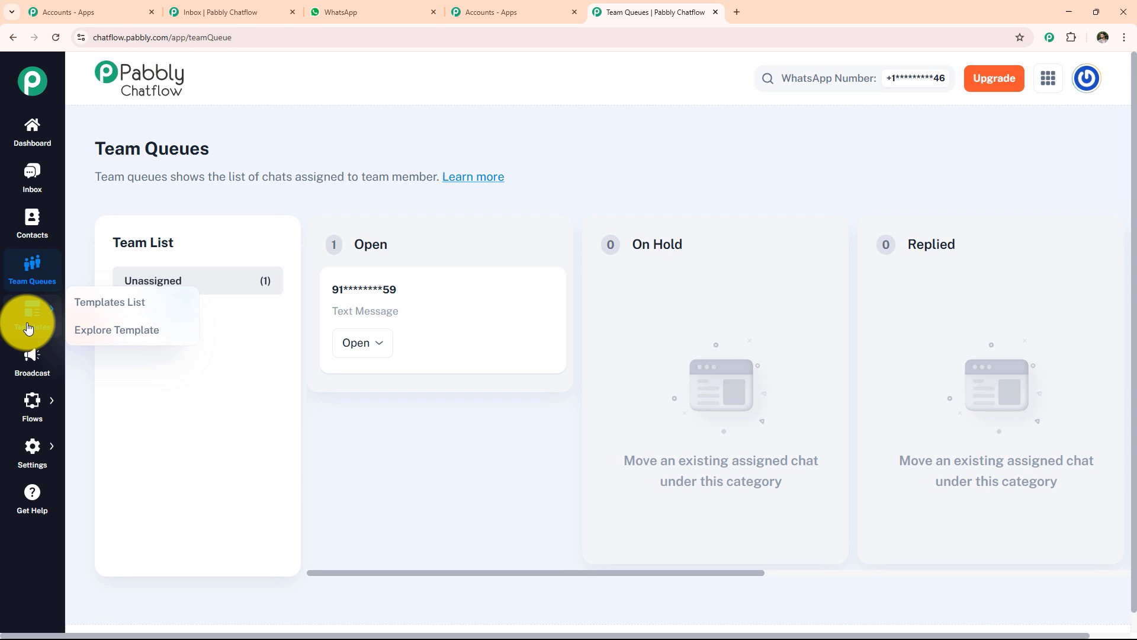
left_click(97, 304)
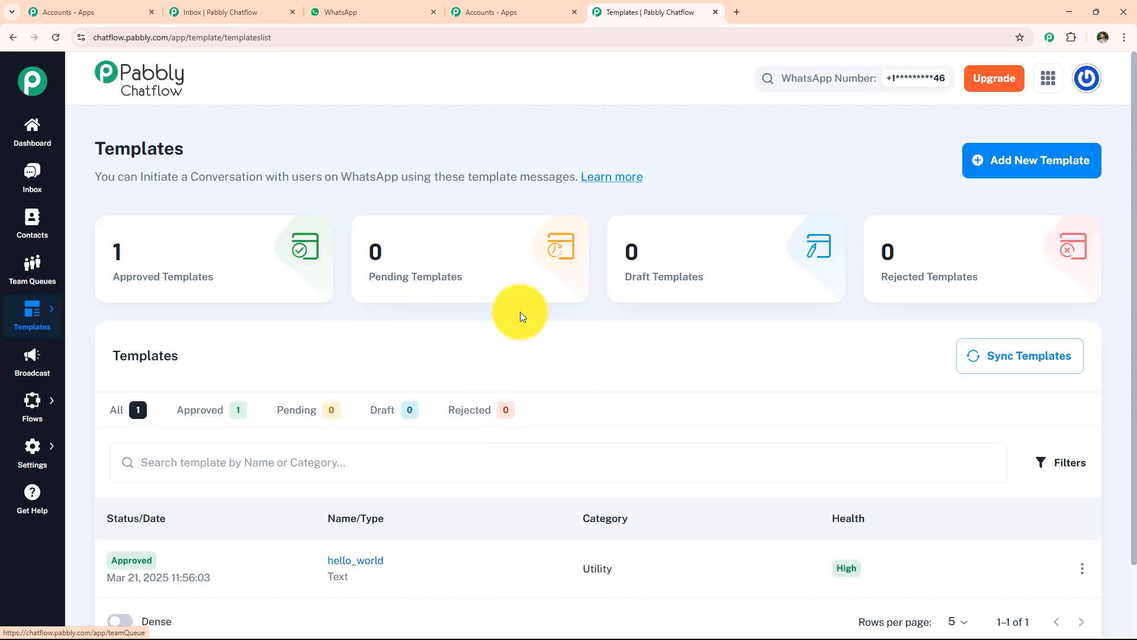
left_click(1009, 170)
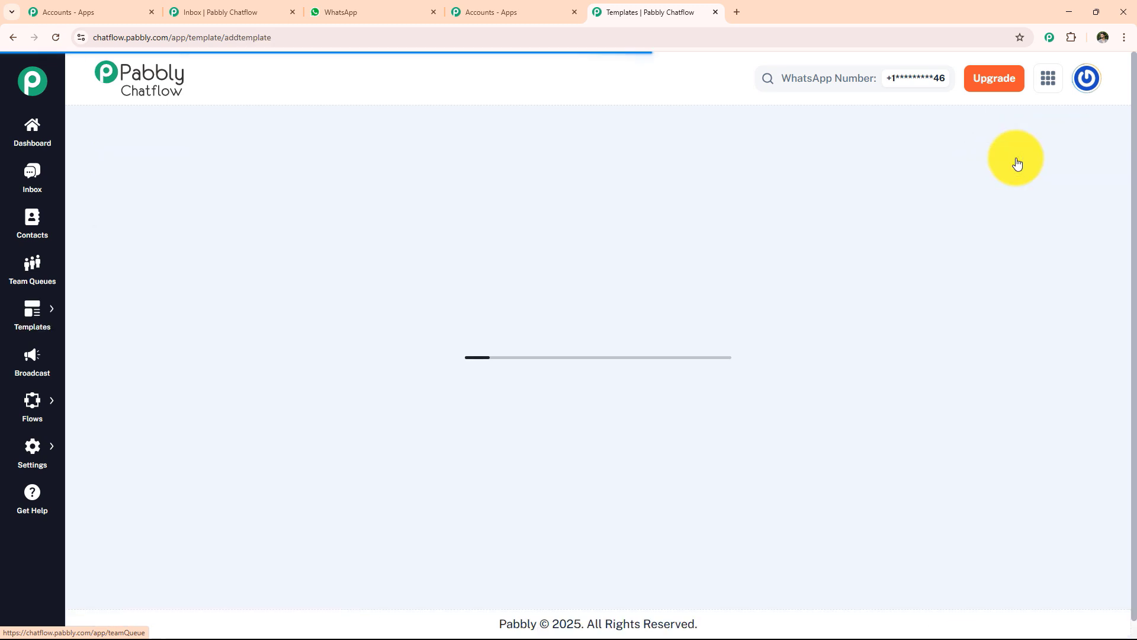
scroll(392, 369, "down", 5)
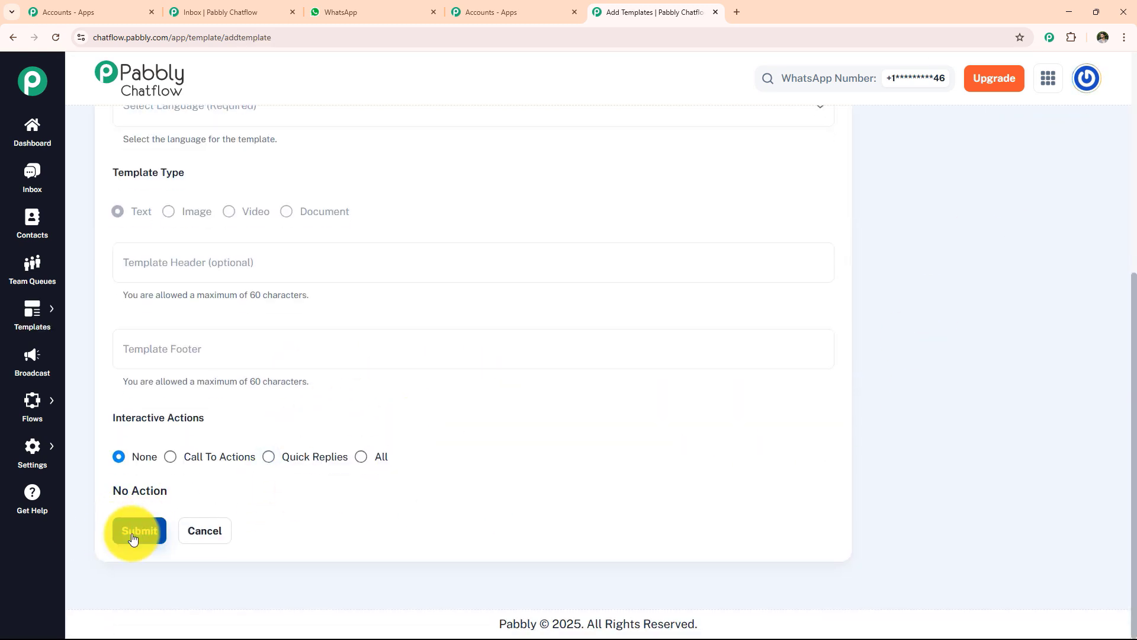
Open the Broadcast page and look through the form for adding a new broadcast
left_click(23, 362)
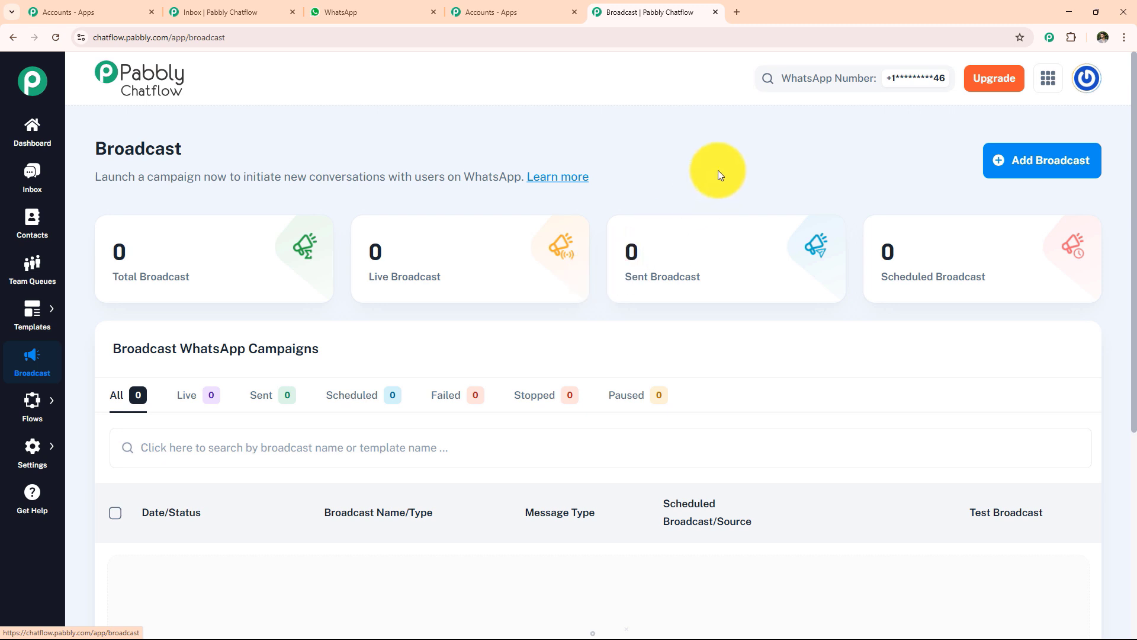
left_click(1042, 161)
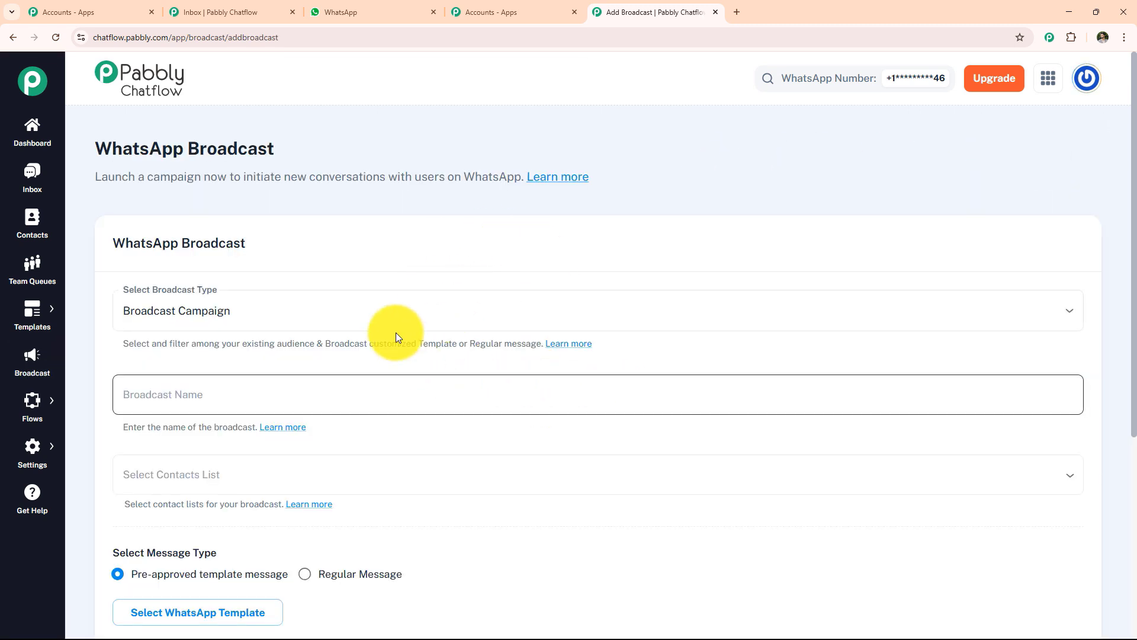
scroll(482, 399, "down", 4)
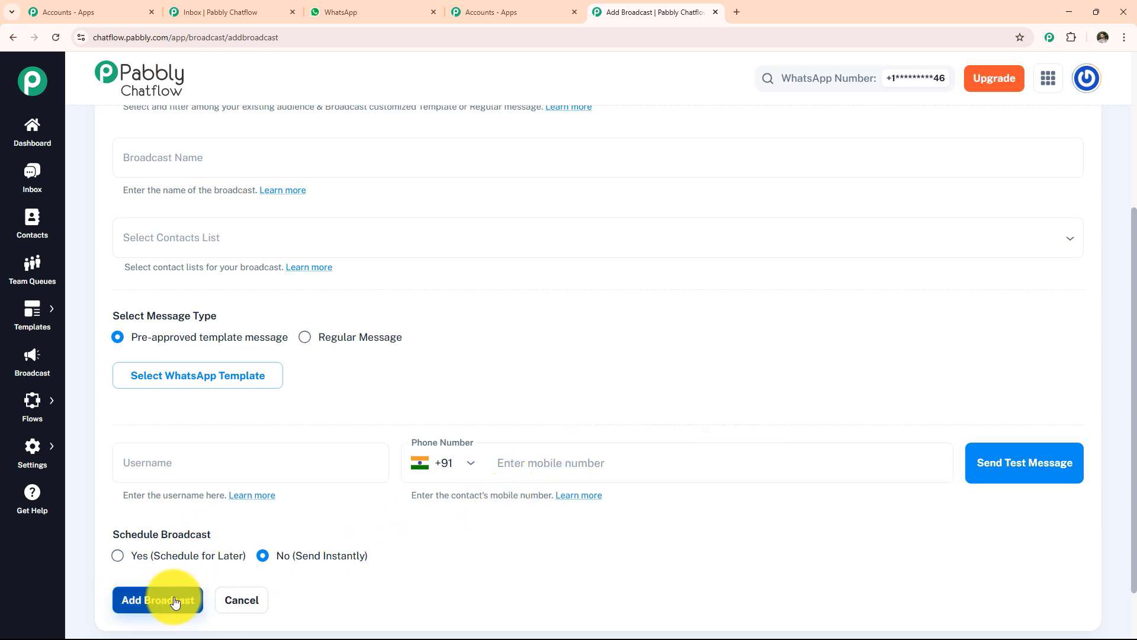
Create a new flow in the Flow Builder and name it "WhatsApp Chatbot for Your Barber Shop Business"
mouse_move(32, 403)
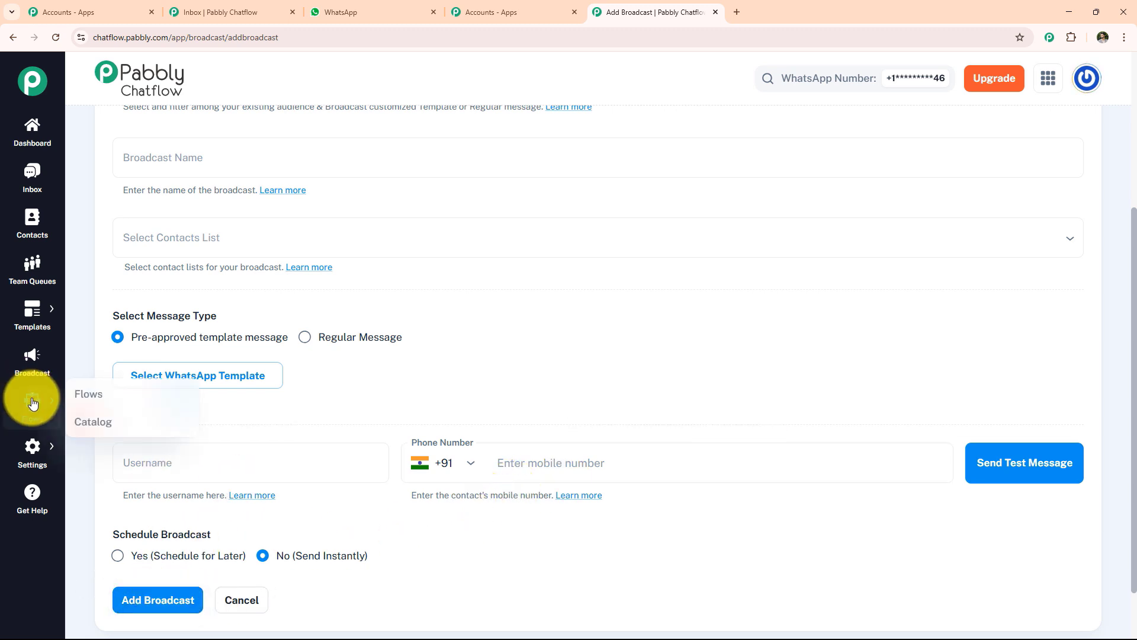
left_click(94, 395)
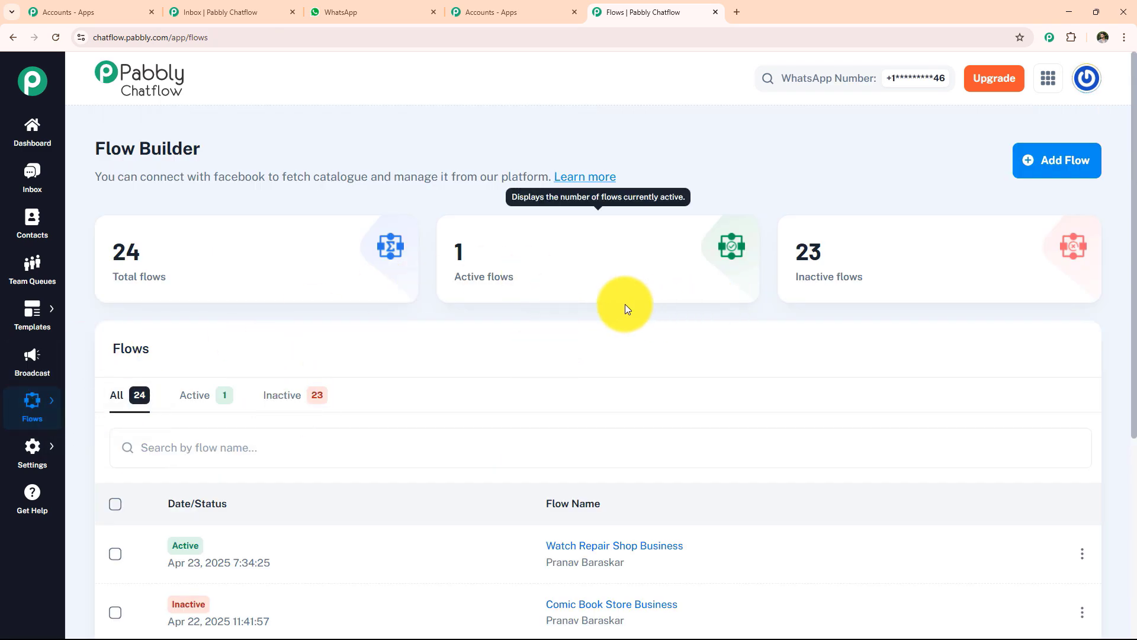
left_click(1061, 159)
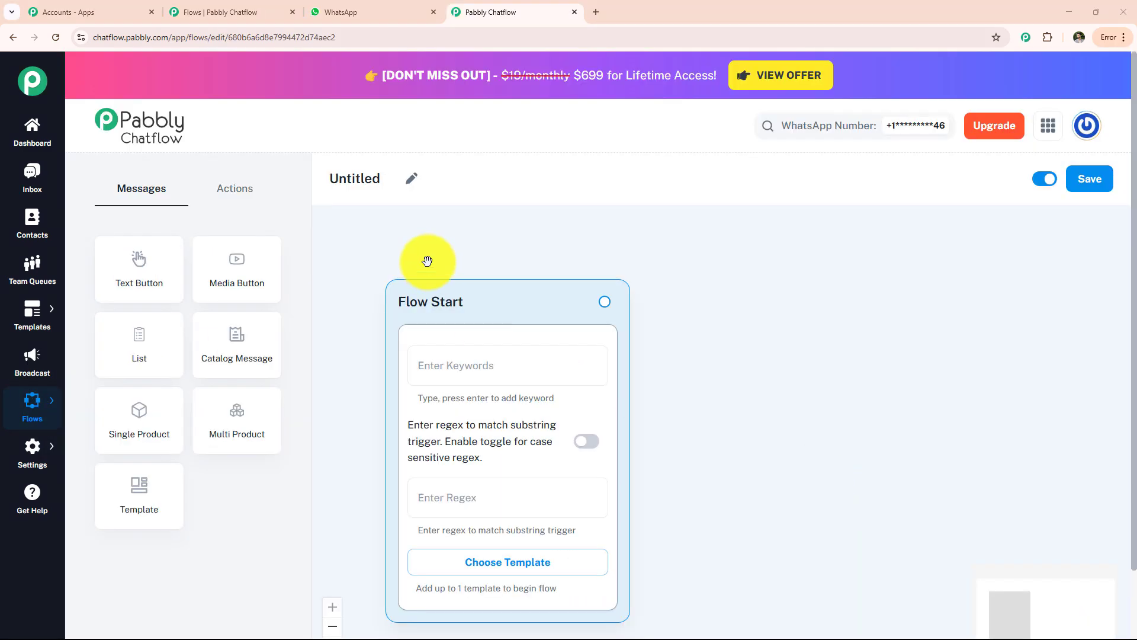
left_click(411, 178)
type("WhatsApp Chatbot for Your Barber Shop Business")
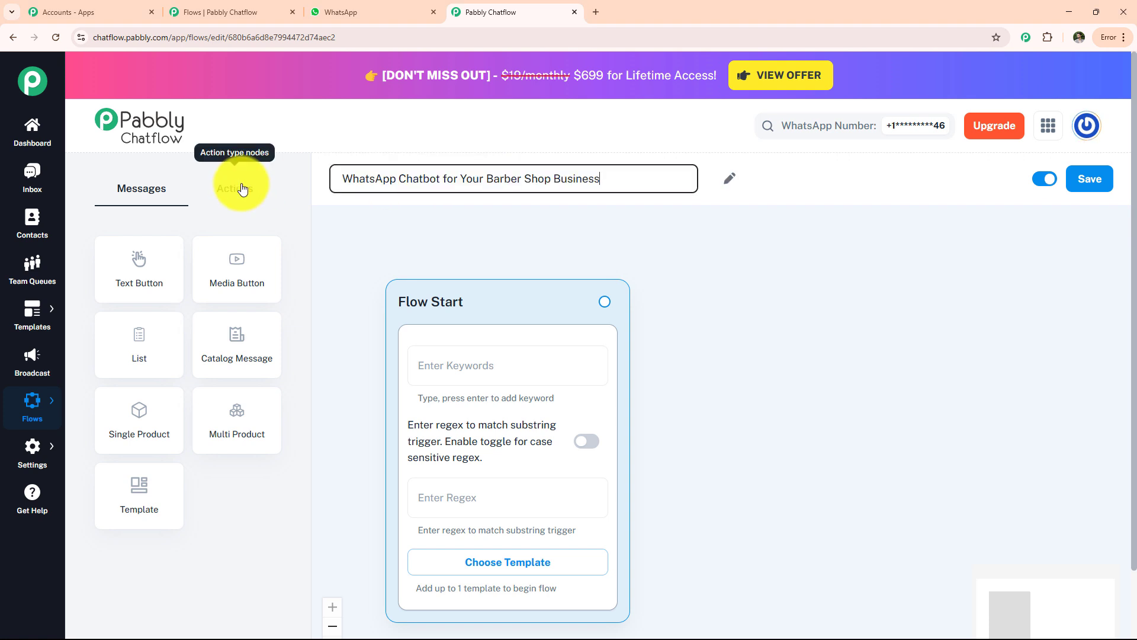
left_click(425, 240)
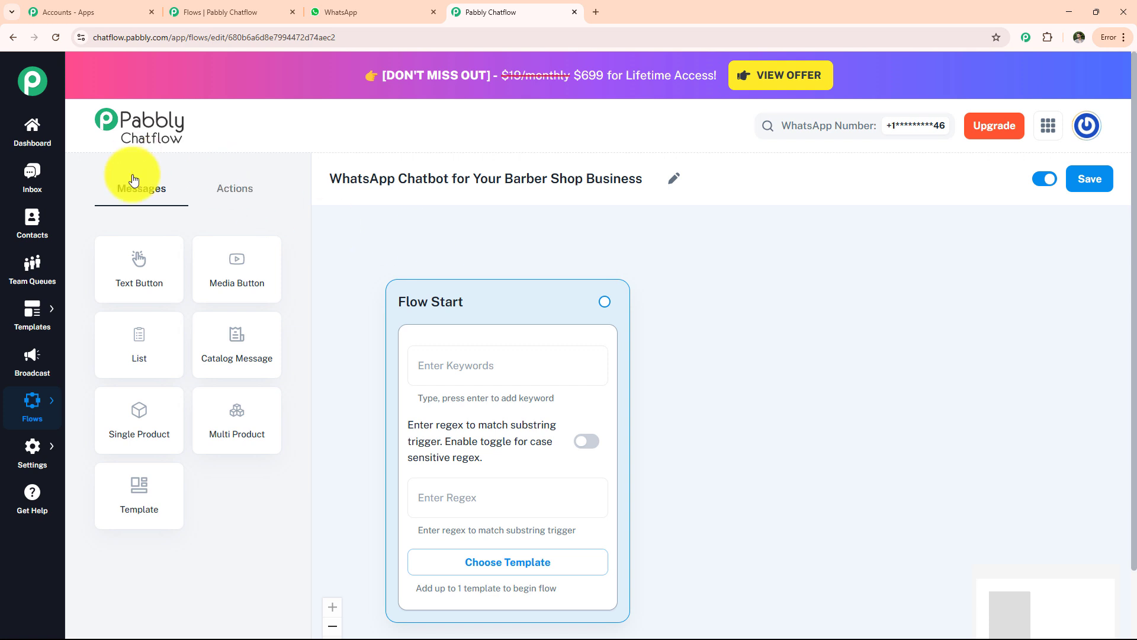
Give Flow Start the keywords Hello, hii, appointment and Haircut, and set its regex to \b(haircut|appointment)\b
left_click(245, 192)
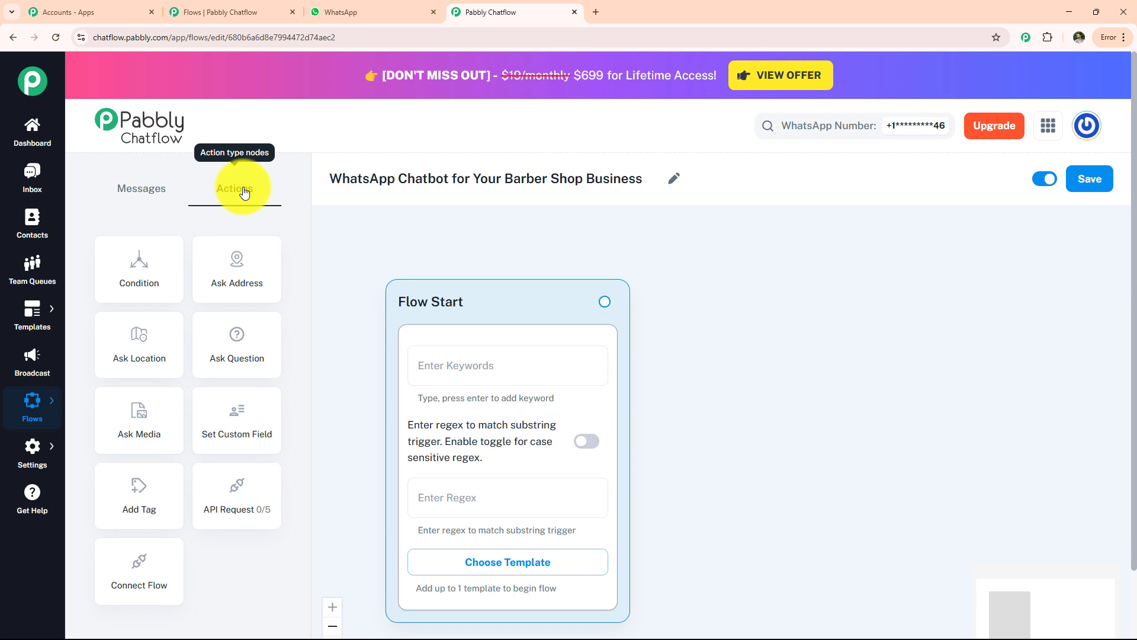
left_click(480, 371)
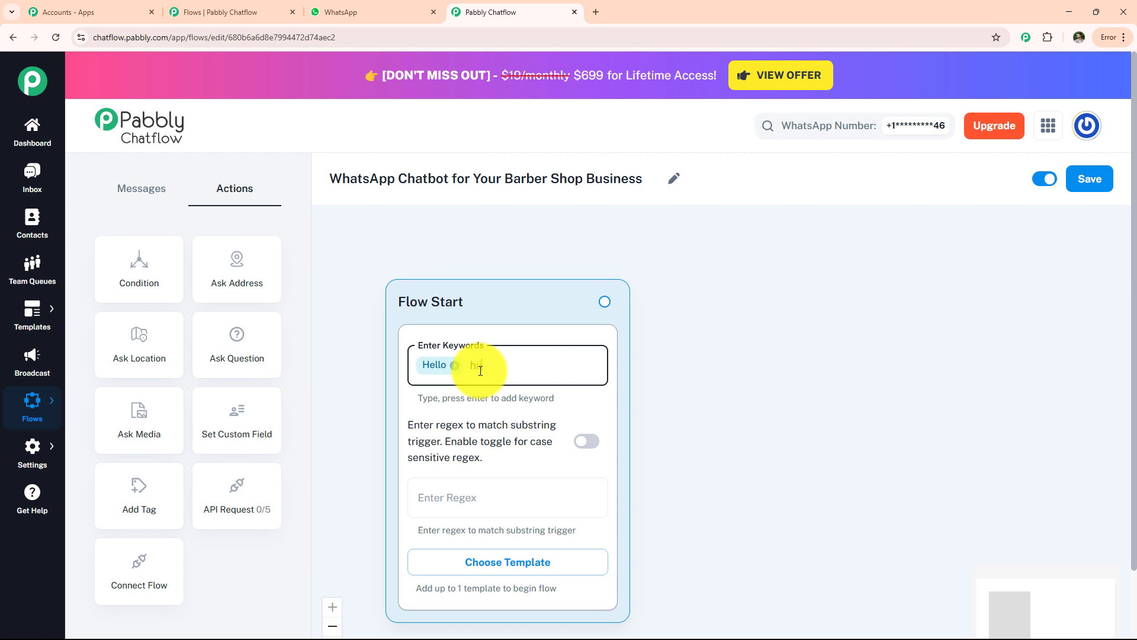
type("hii")
key("Return")
type("appointment")
key("Return")
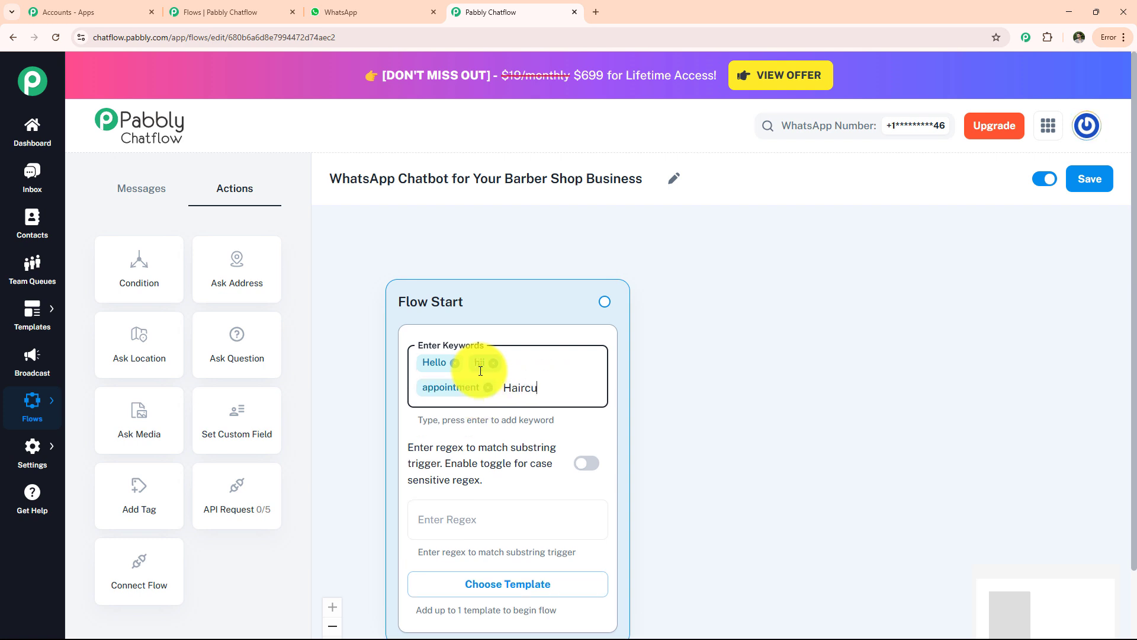
type("Haircut")
key("Return")
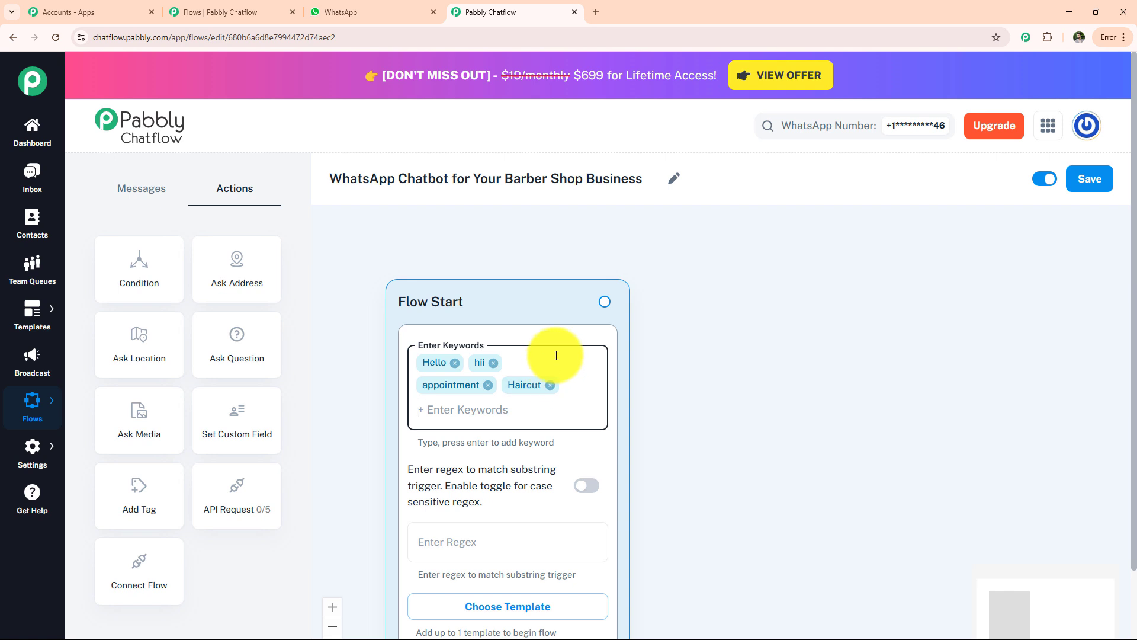
left_click(505, 537)
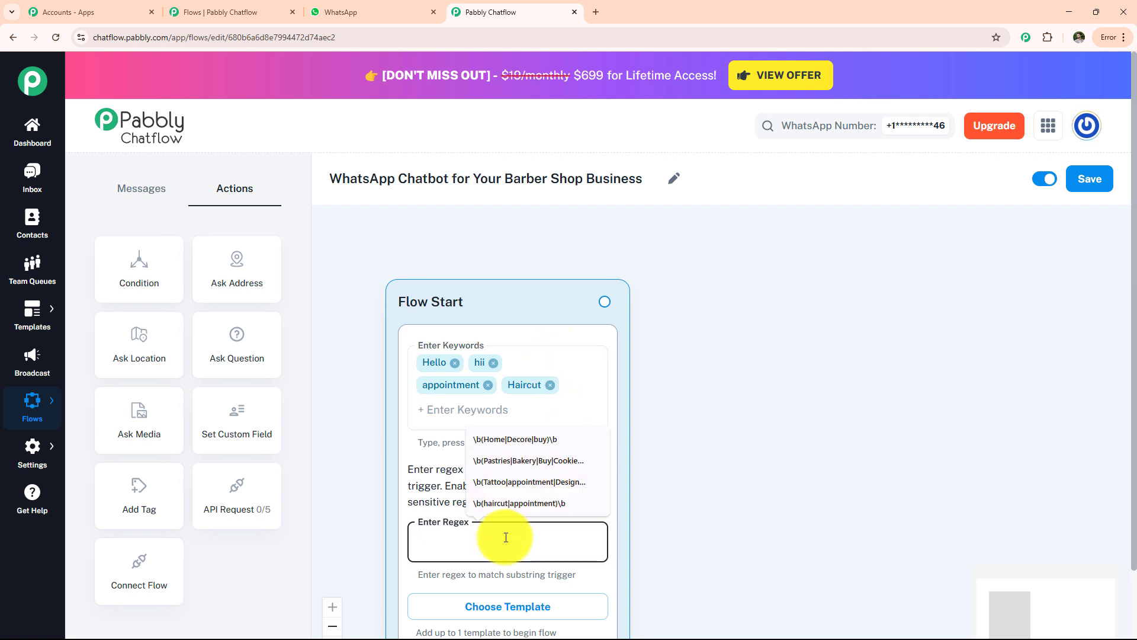
type("\\b(haircut|appointment)\\b")
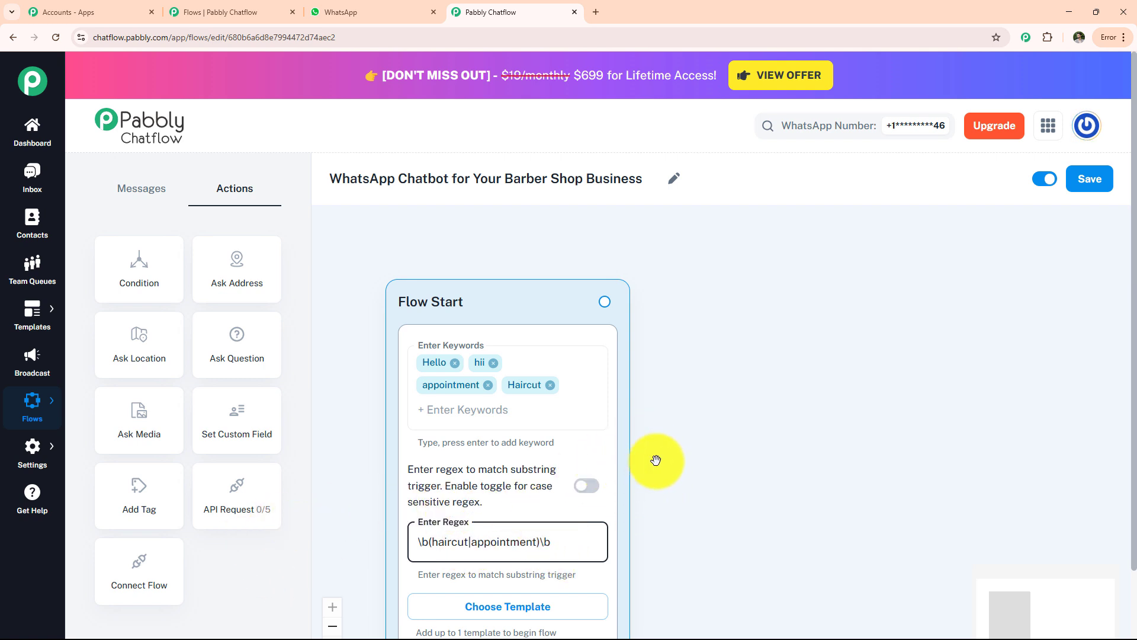
Add a Text Button message beside Flow Start with The Fade House welcome text offering to book a haircut or view services & pricing
left_click(143, 188)
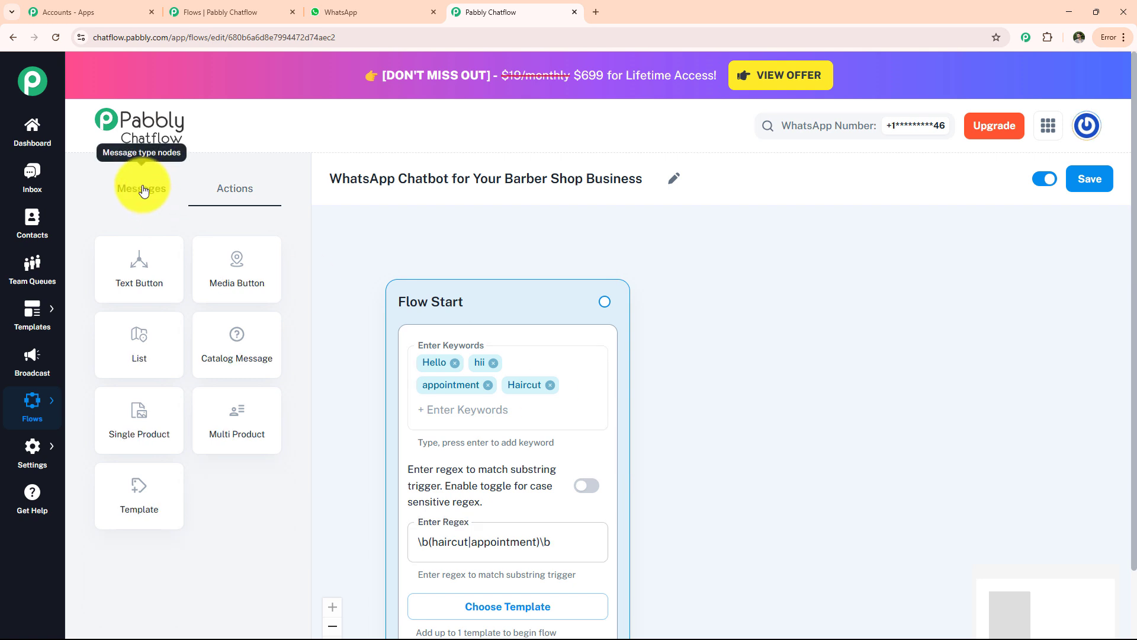
left_click_drag(148, 264, 761, 338)
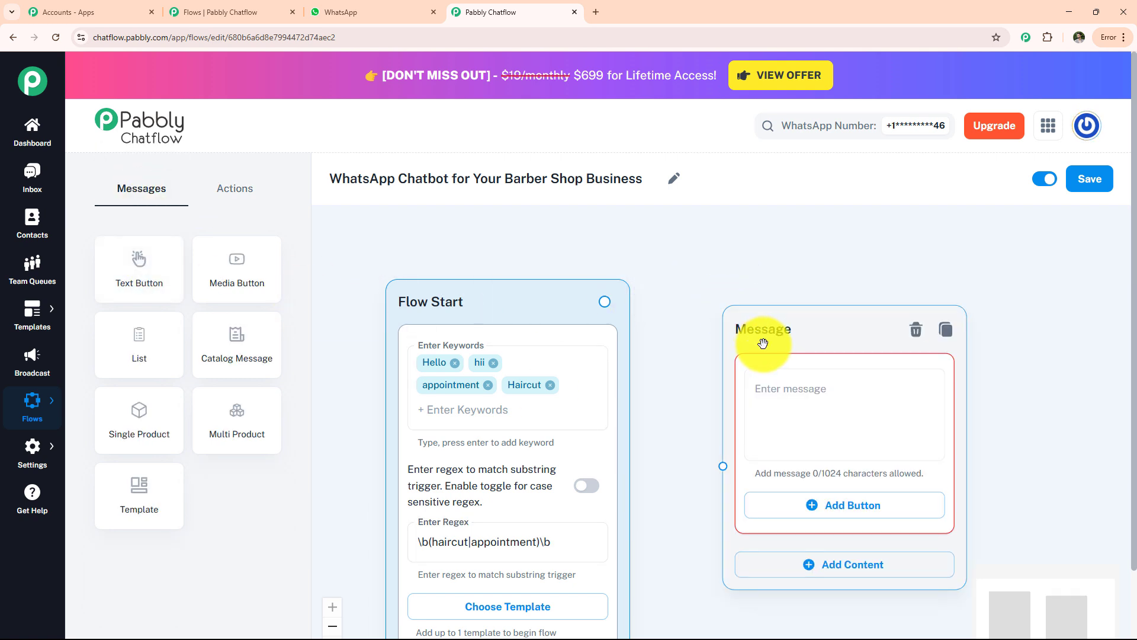
left_click(794, 389)
key("ctrl+v")
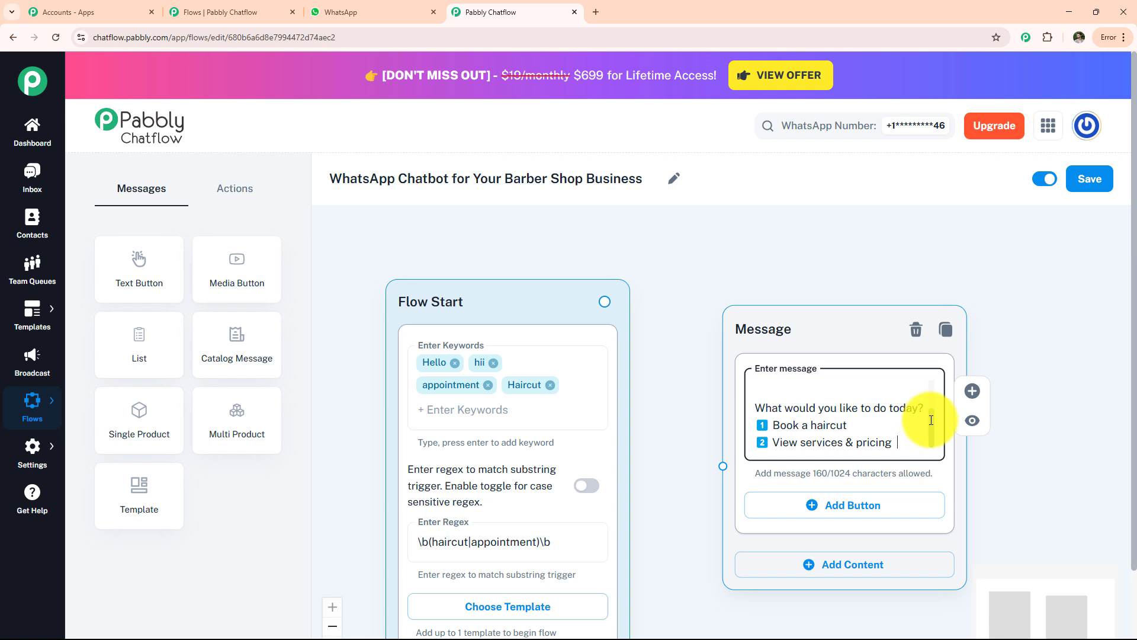
scroll(931, 420, "up", 3)
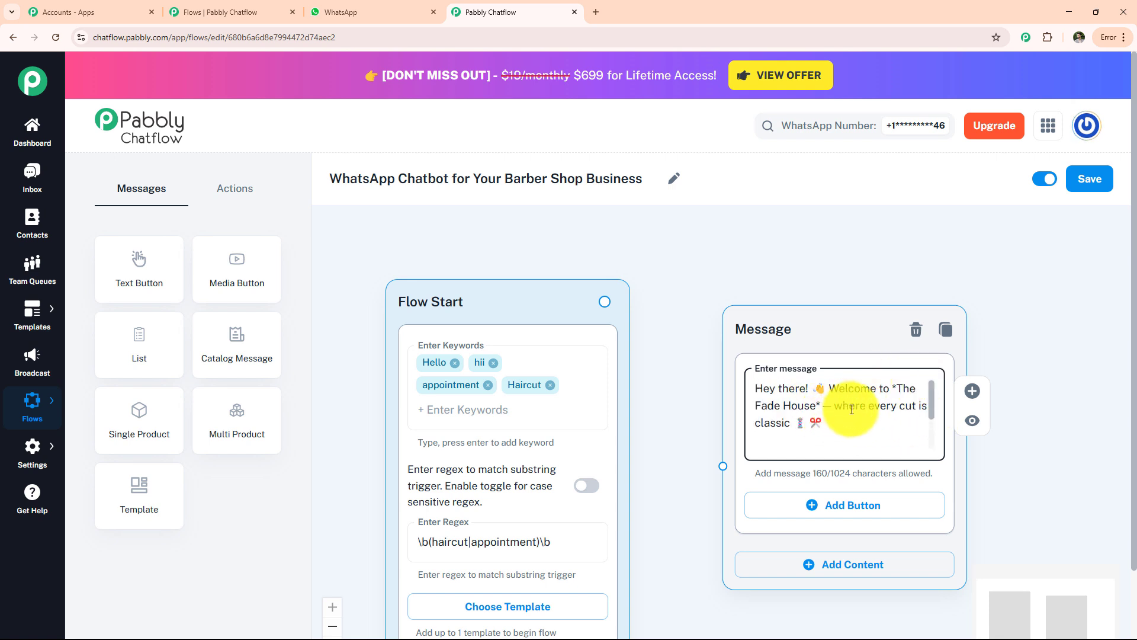
scroll(929, 409, "down", 3)
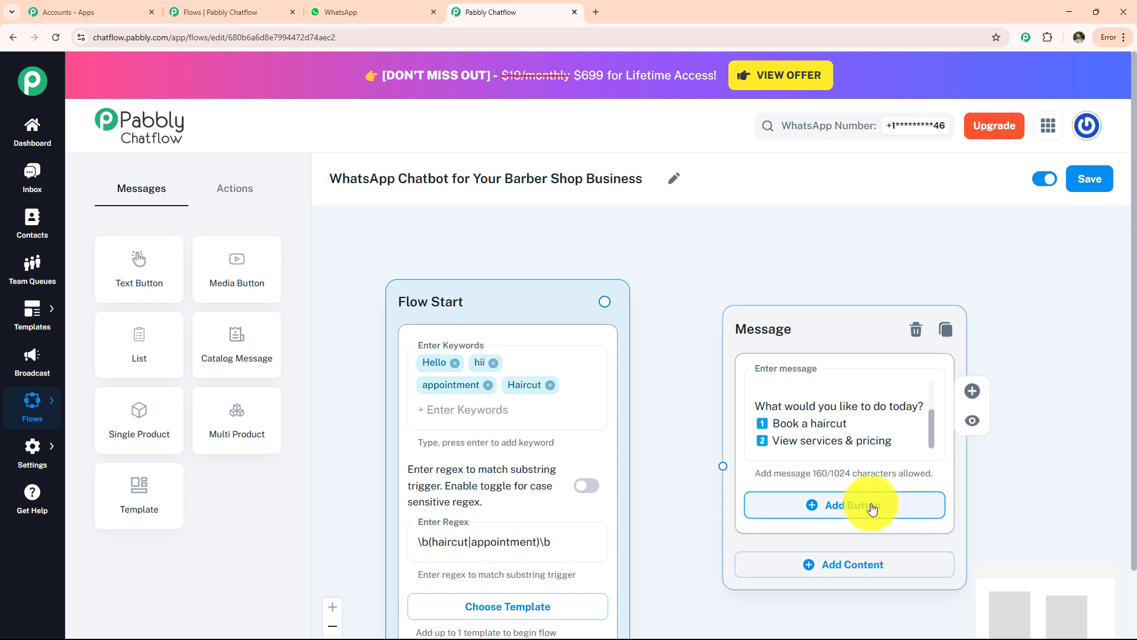
Add two reply buttons to the welcome message, labelled "Book a haircut" and "services & pricing"
left_click(853, 504)
left_click(836, 512)
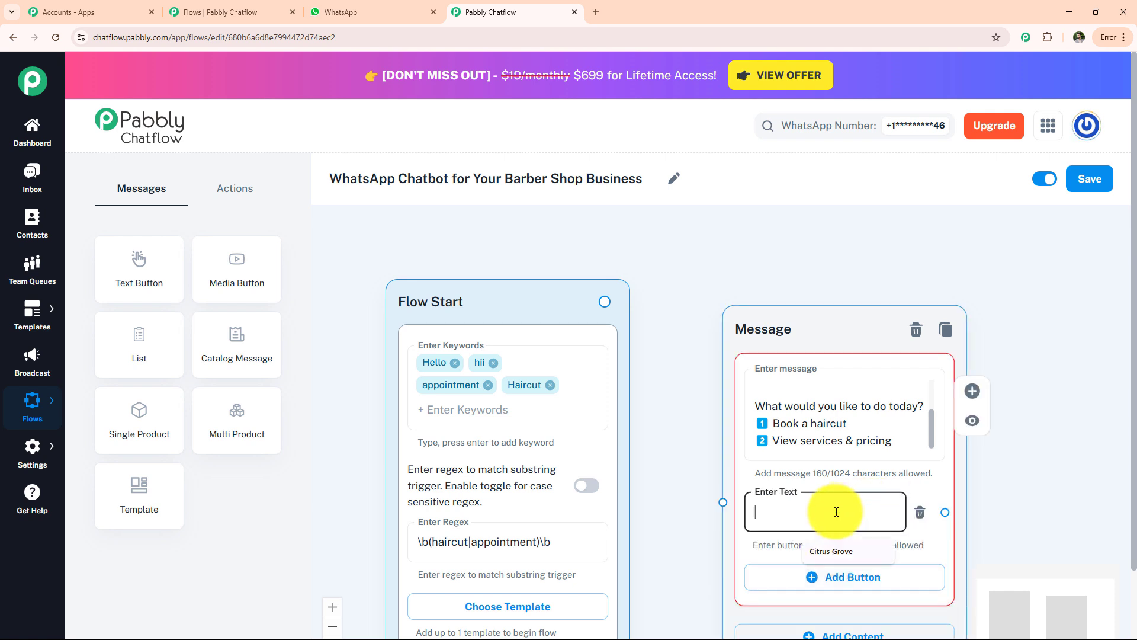
type("Book a haircut")
left_click(811, 574)
left_click(823, 578)
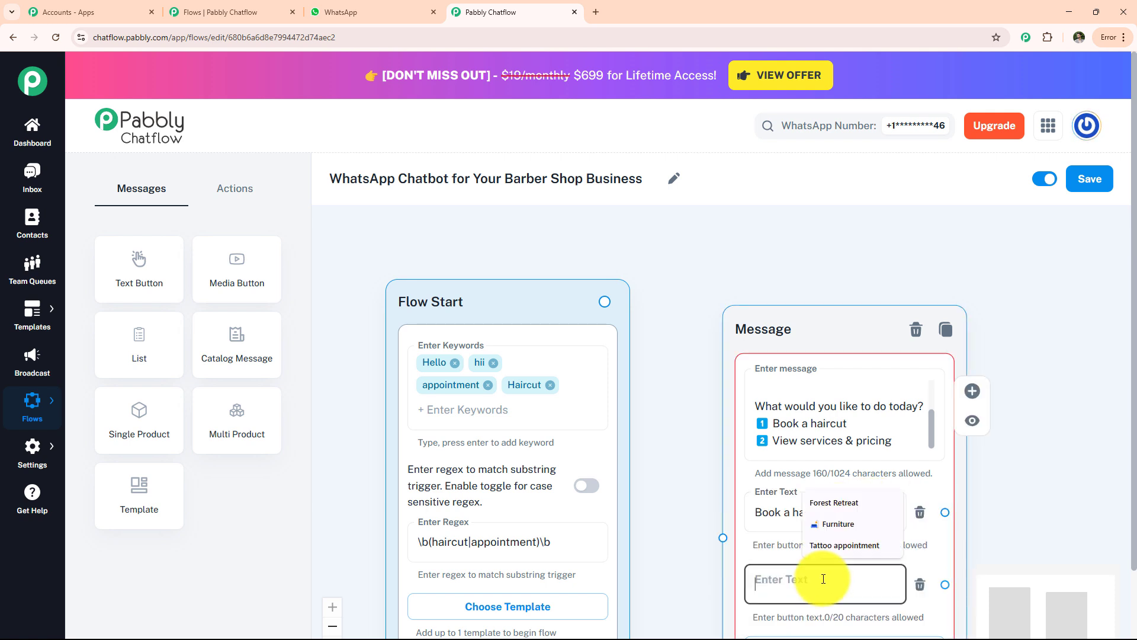
Connect Flow Start to the welcome message and move the message node close beside it
left_click_drag(672, 324, 651, 284)
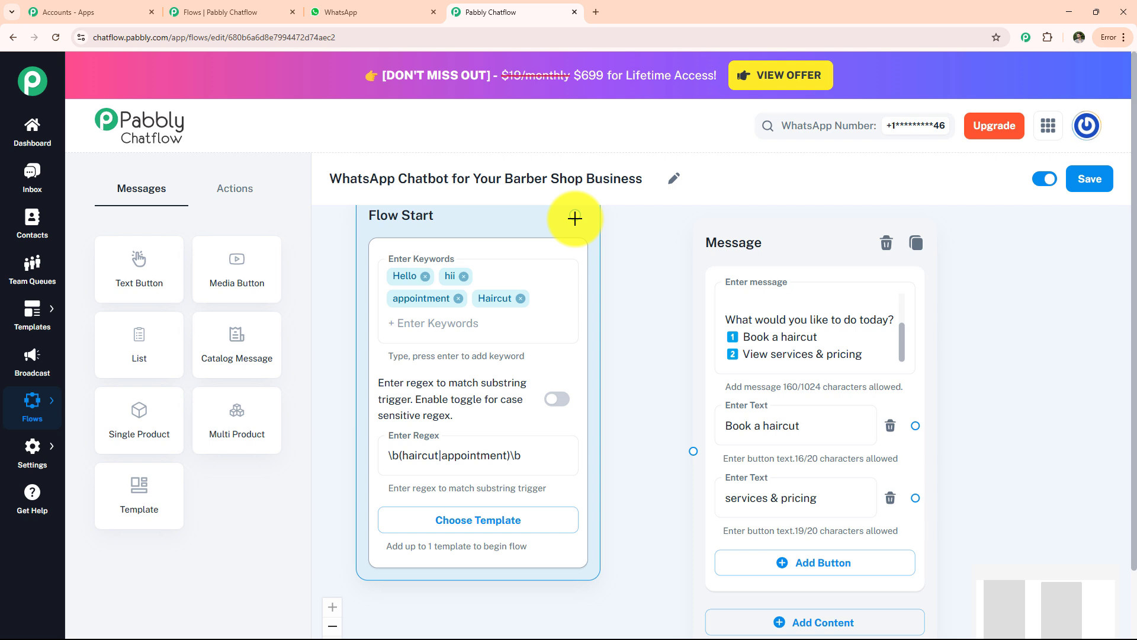
left_click_drag(575, 219, 689, 490)
left_click_drag(791, 285, 716, 259)
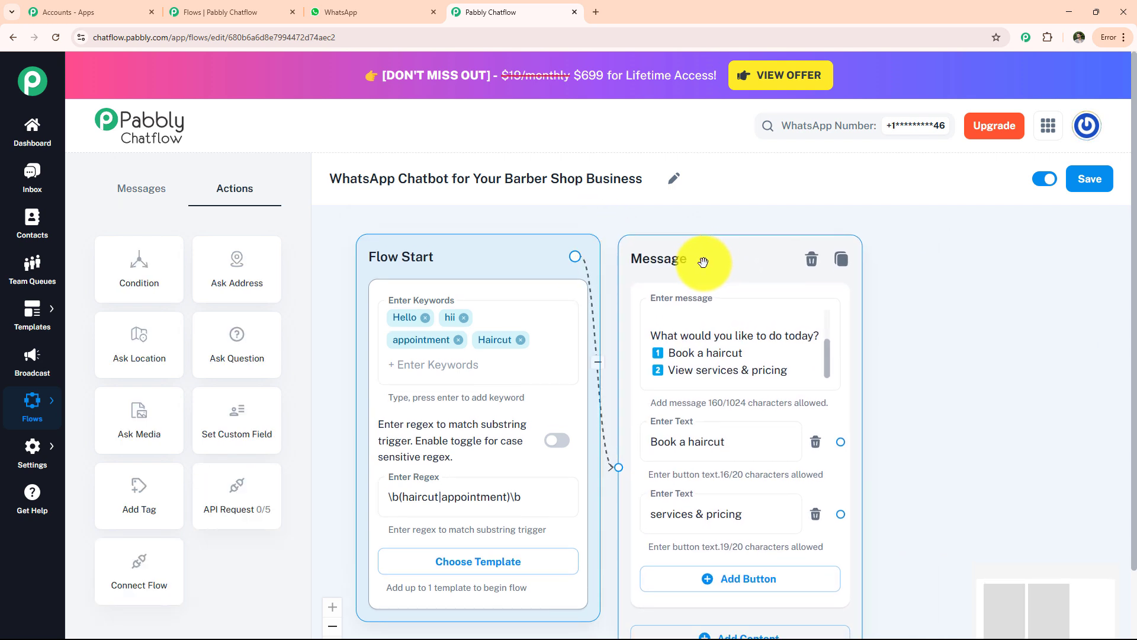
Add an Ask Question node beside the welcome message with the text "Let's get you looking fresh! ✂ What's your full name?"
left_click_drag(244, 340, 941, 308)
left_click_drag(995, 332, 955, 285)
left_click(977, 356)
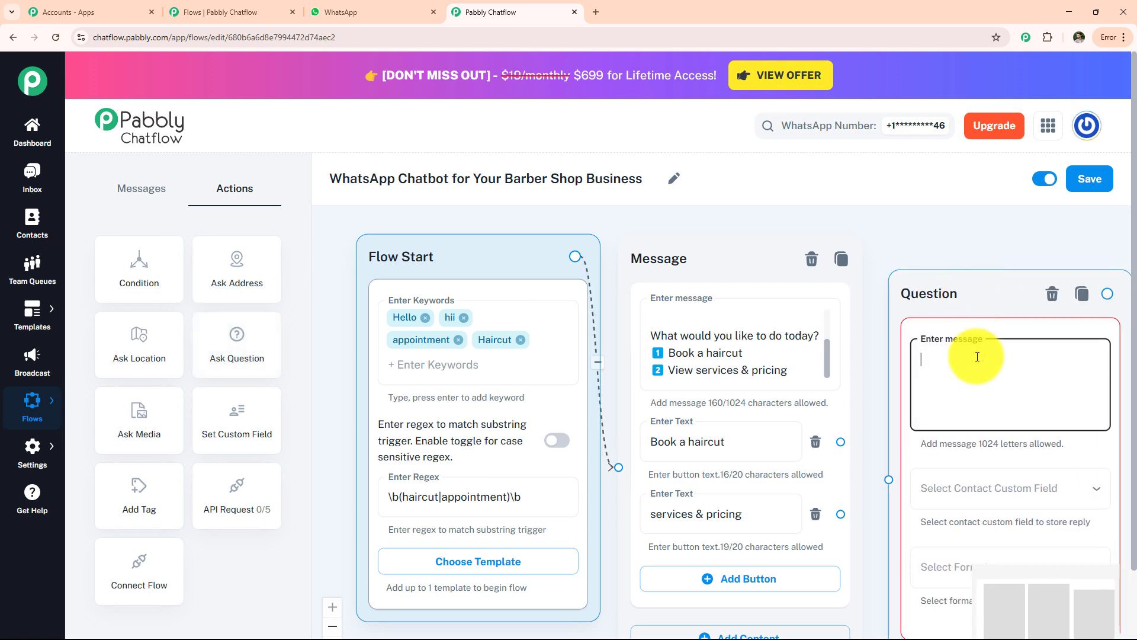
type("Let’s get you looking fresh! ✂  What’s your full name?")
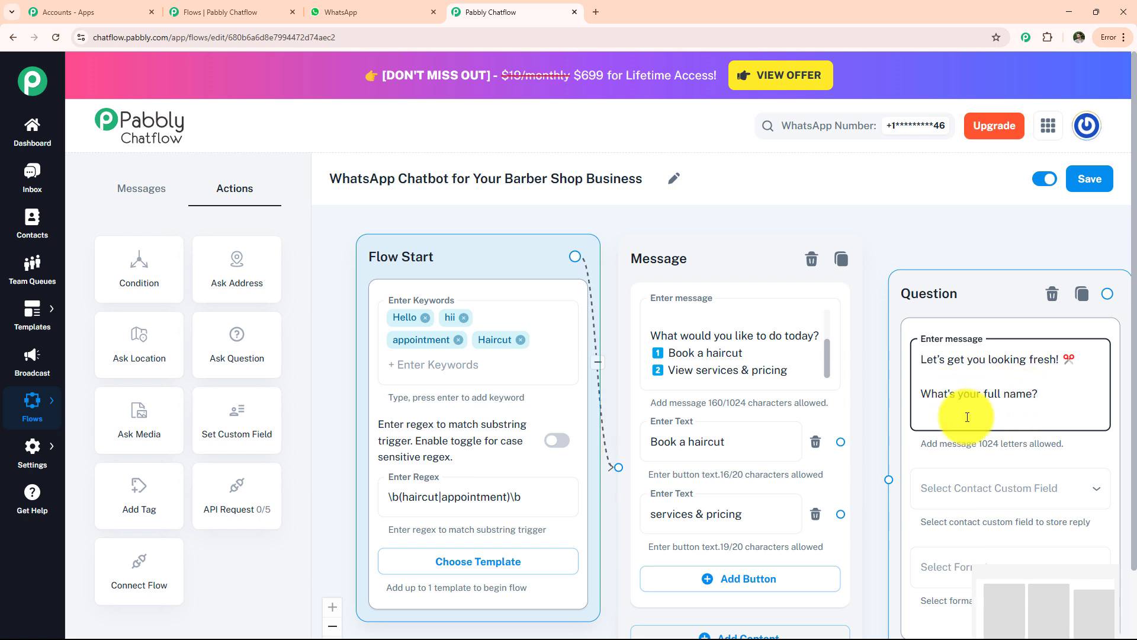
Store the question's reply in the Fullname custom field in Text format, and connect the "Book a haircut" button to the question
left_click(985, 496)
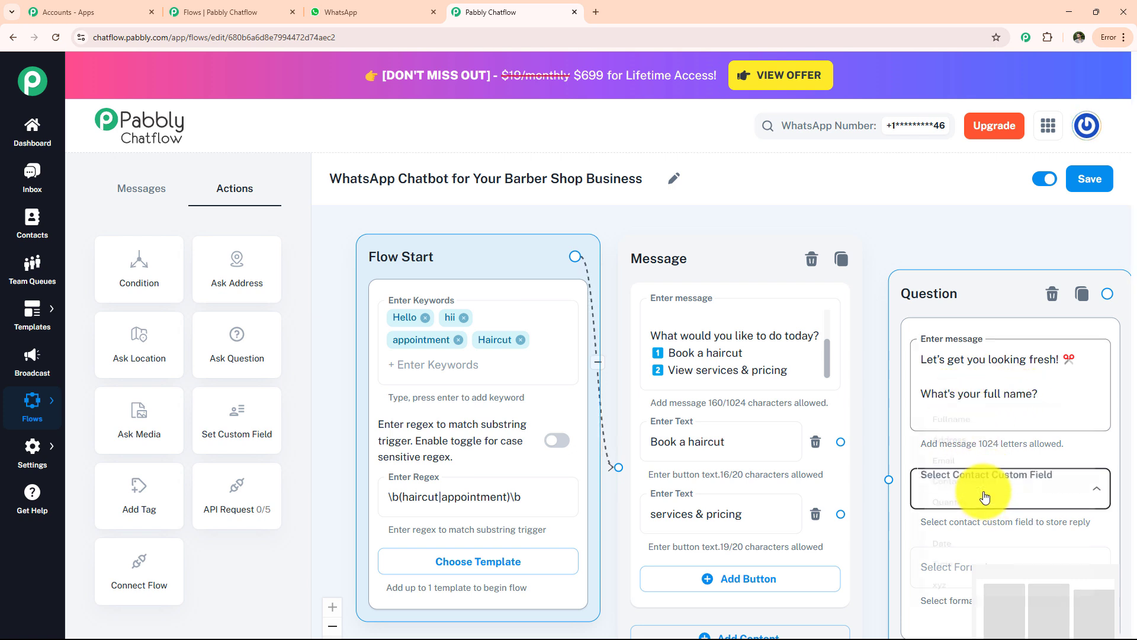
left_click(971, 386)
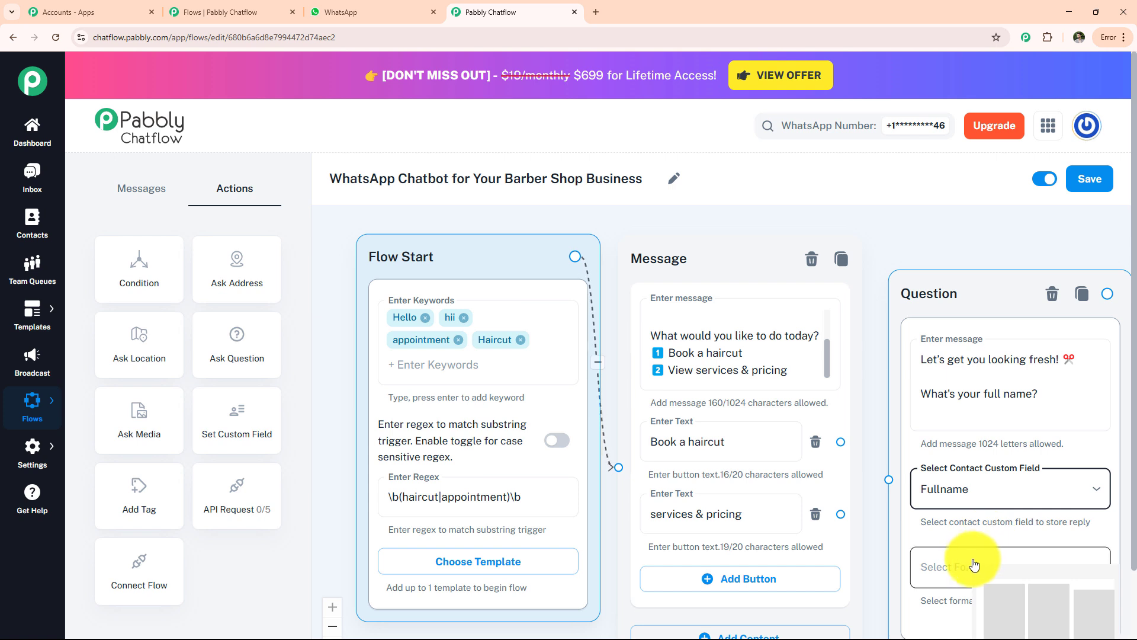
left_click(951, 567)
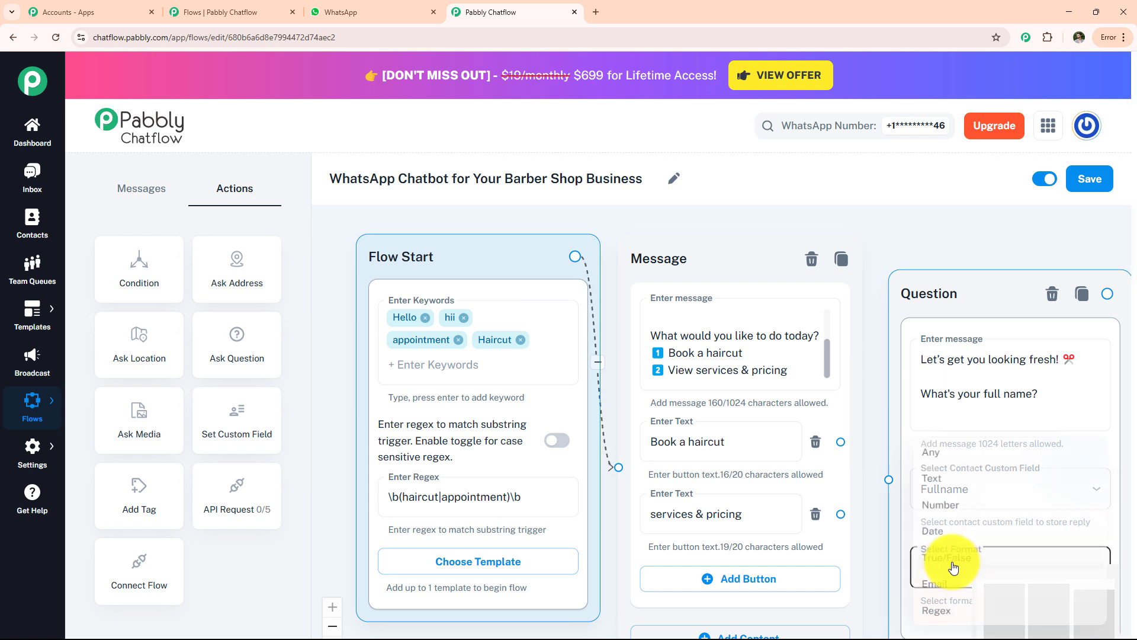
left_click(932, 472)
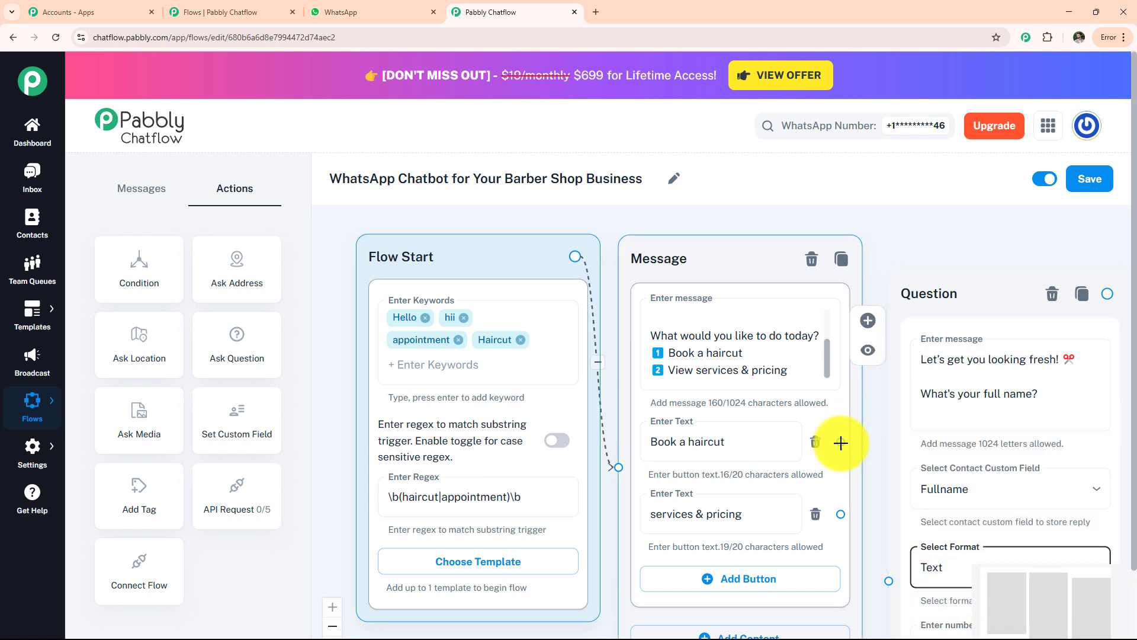
left_click_drag(840, 442, 889, 582)
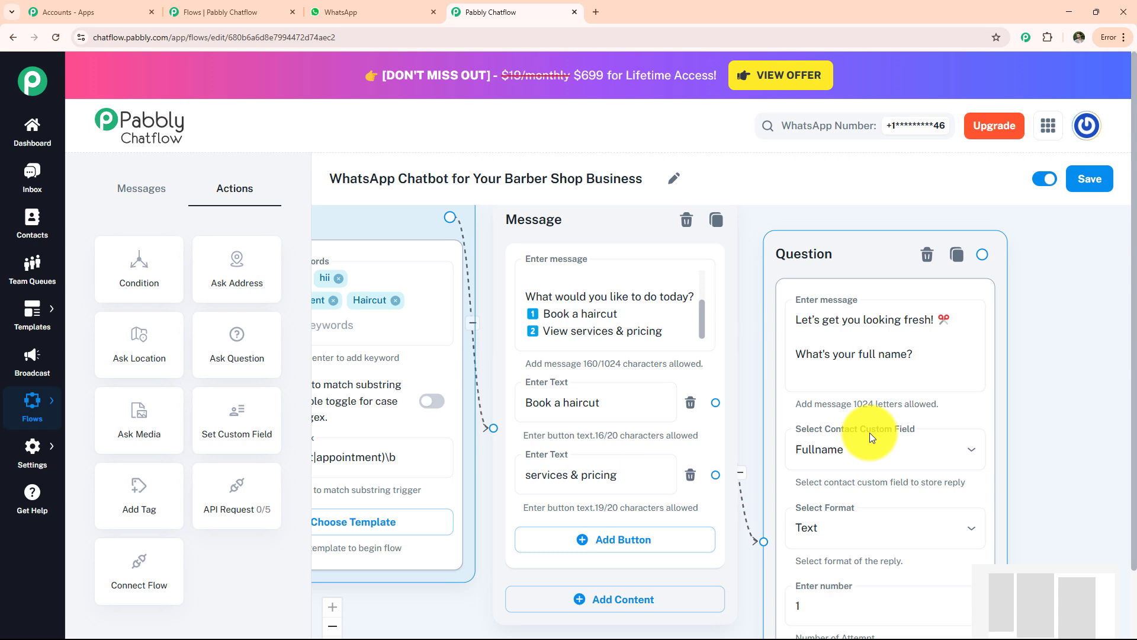
In the Contact Custom Fields settings, add a custom field named "xyz" and save the fields
mouse_move(36, 465)
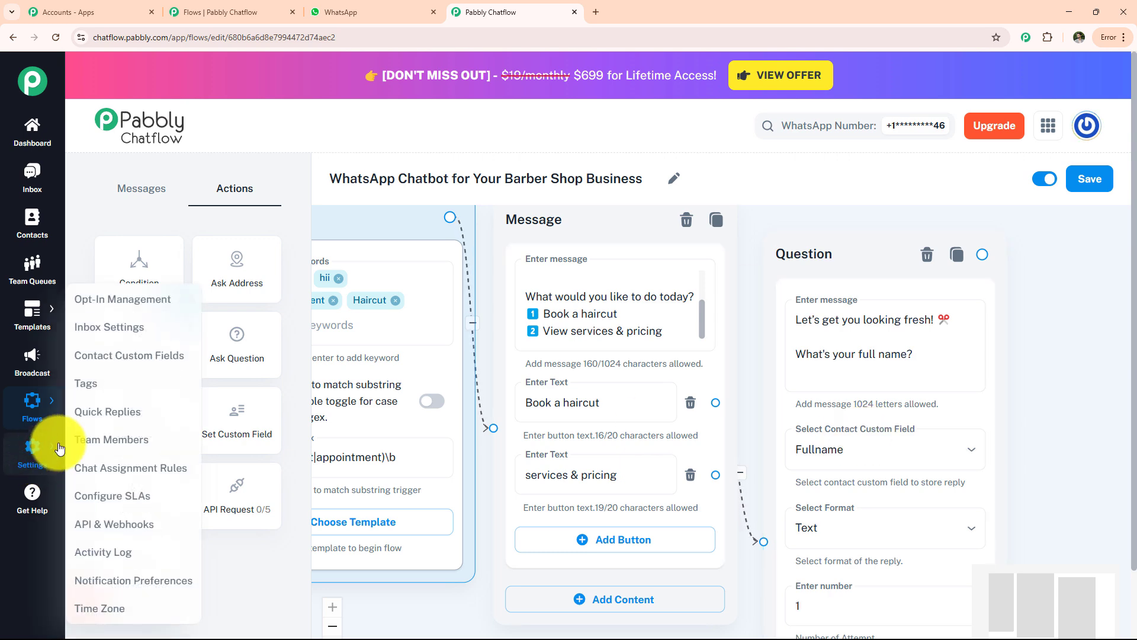
left_click(136, 363)
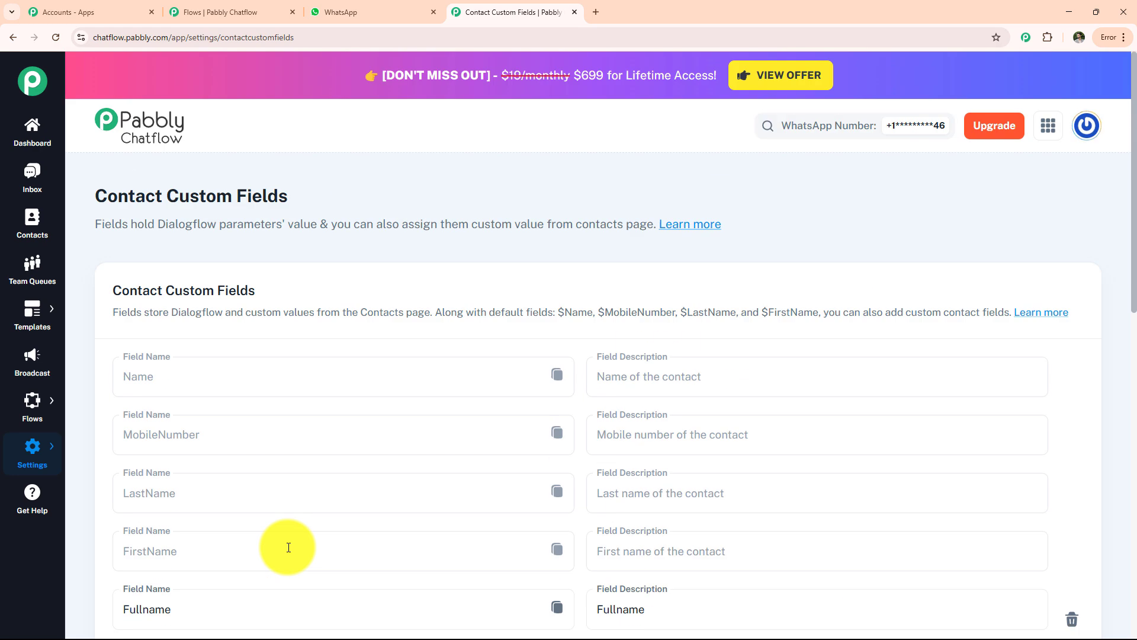
scroll(288, 546, "down", 5)
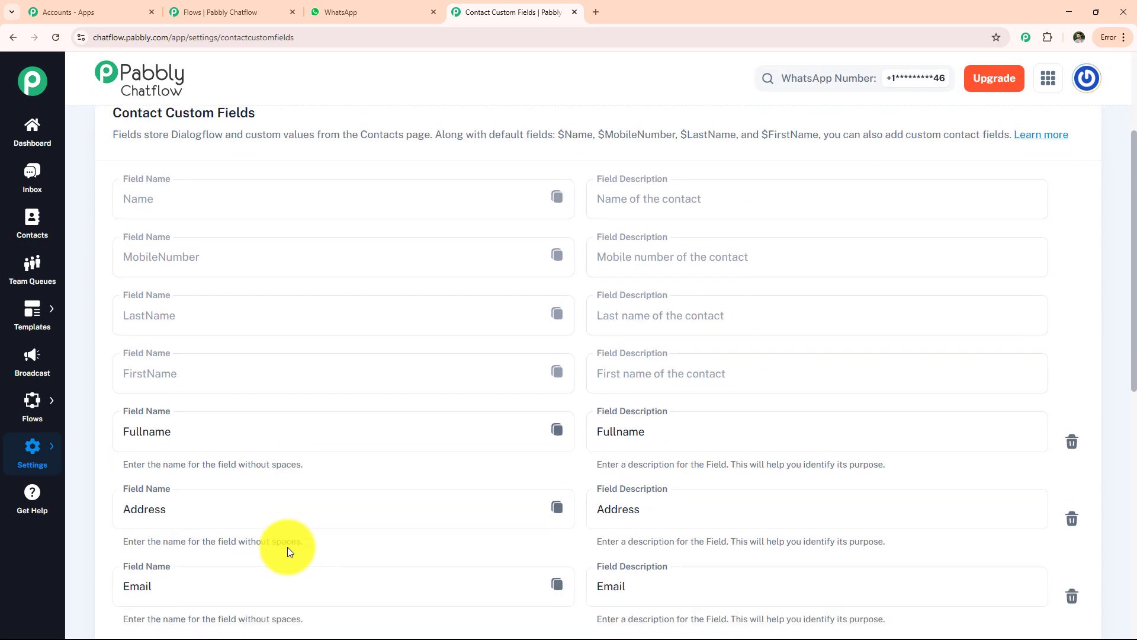
scroll(264, 510, "down", 2)
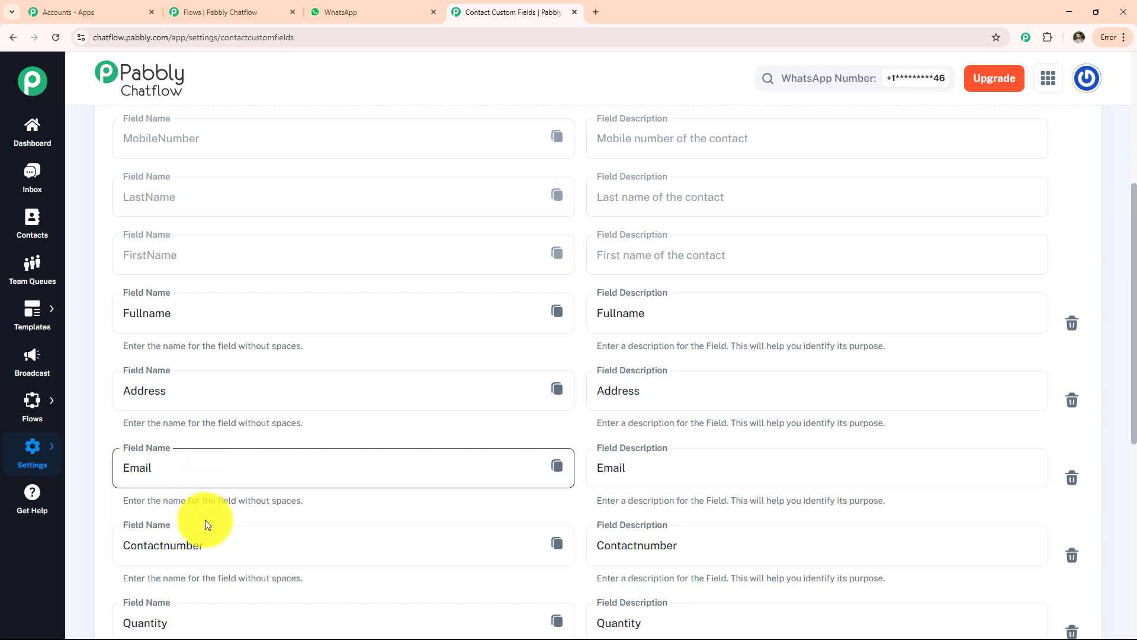
scroll(177, 533, "down", 4)
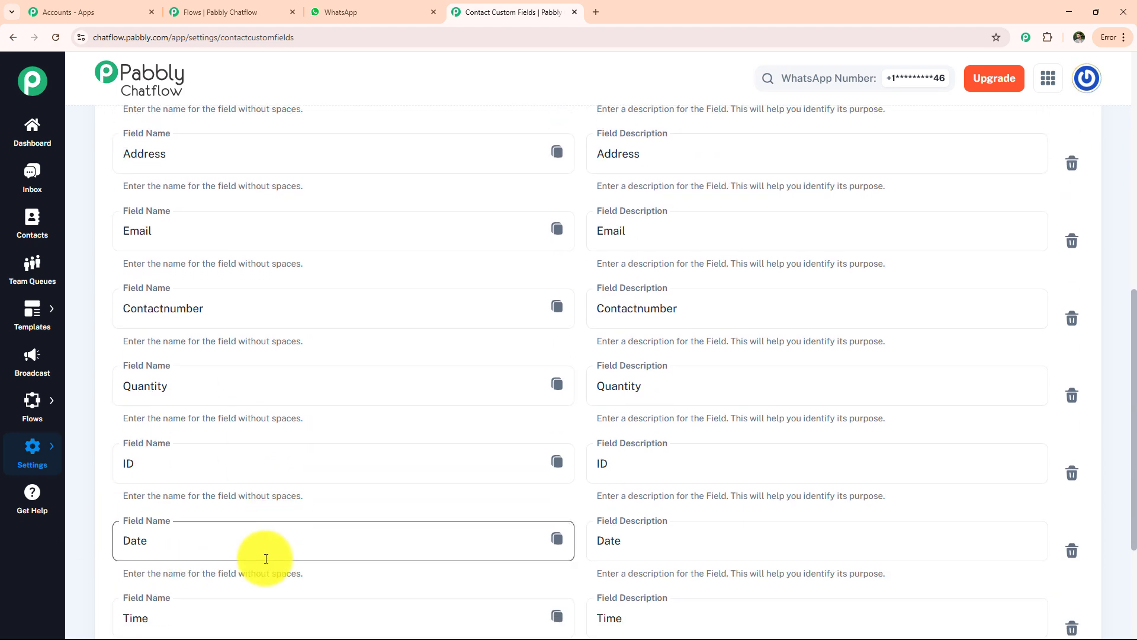
scroll(269, 560, "down", 2)
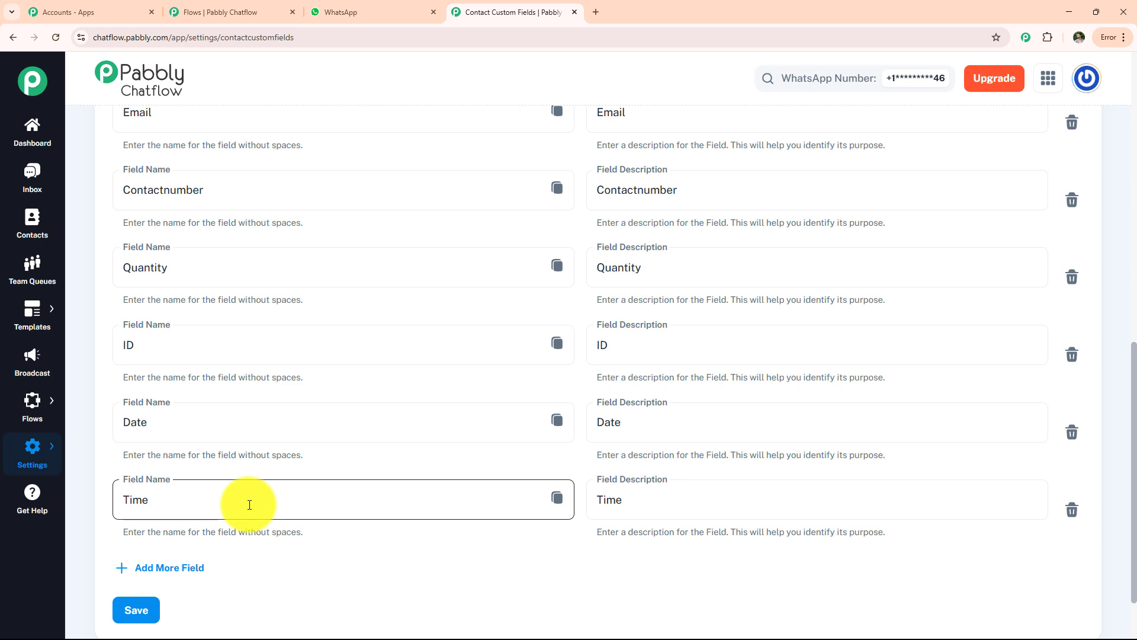
left_click(185, 567)
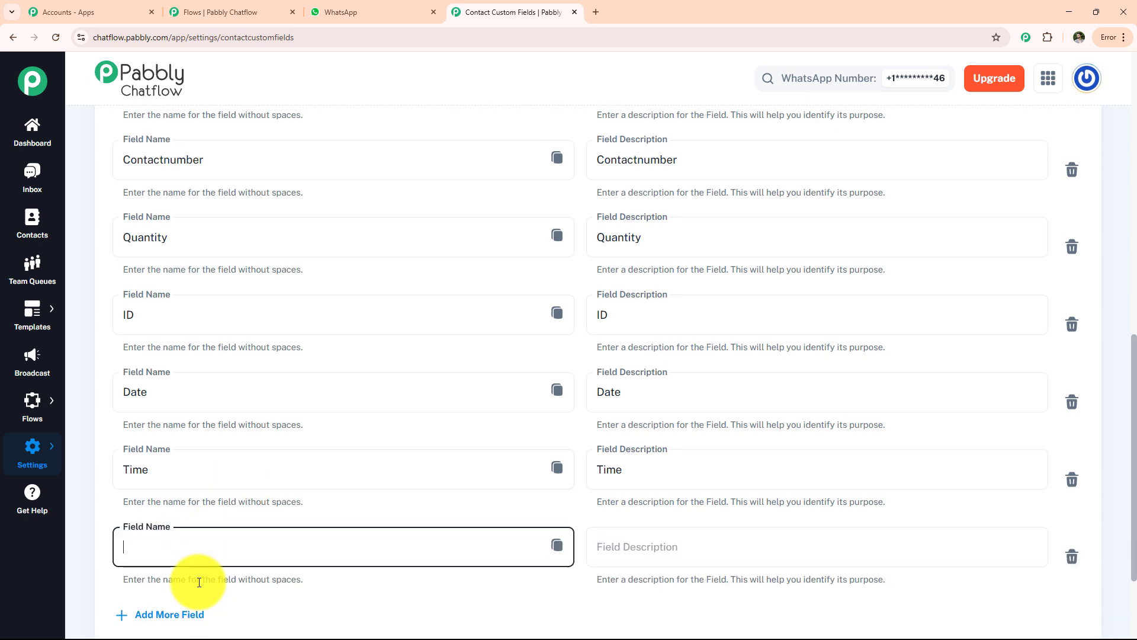
left_click(164, 520)
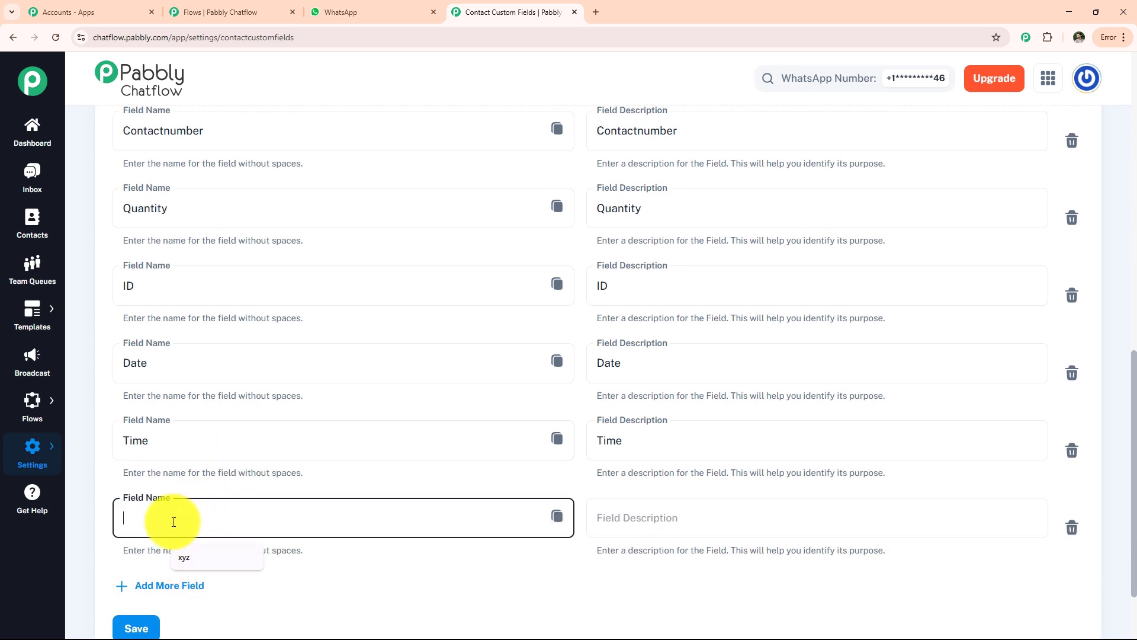
left_click(200, 563)
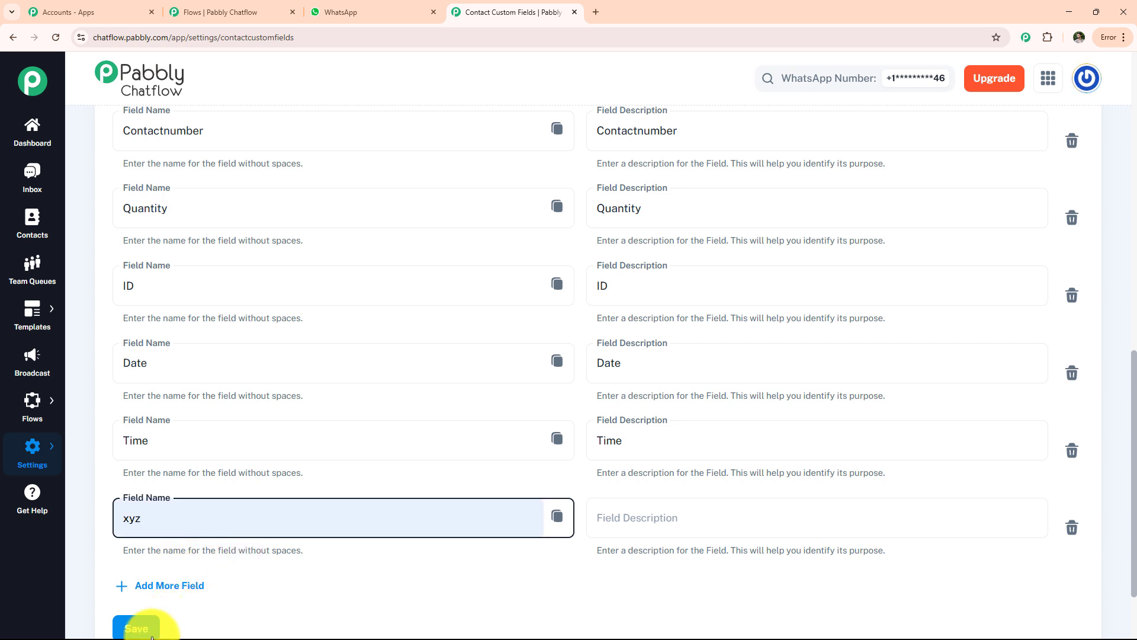
left_click(136, 628)
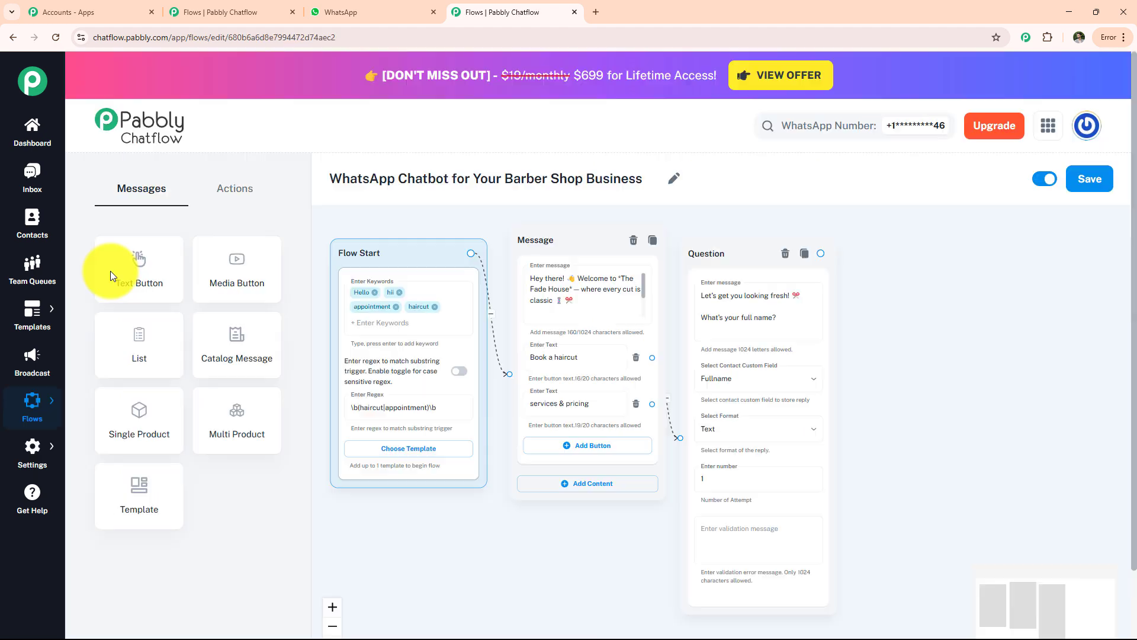
Add a "Here's our service menu" message (Haircut ₹300, Beard Trim ₹200, Haircut + Beard ₹450, Kids' Cut ₹250, Hair Spa ₹400) and connect "services & pricing" to it
left_click_drag(144, 277, 544, 544)
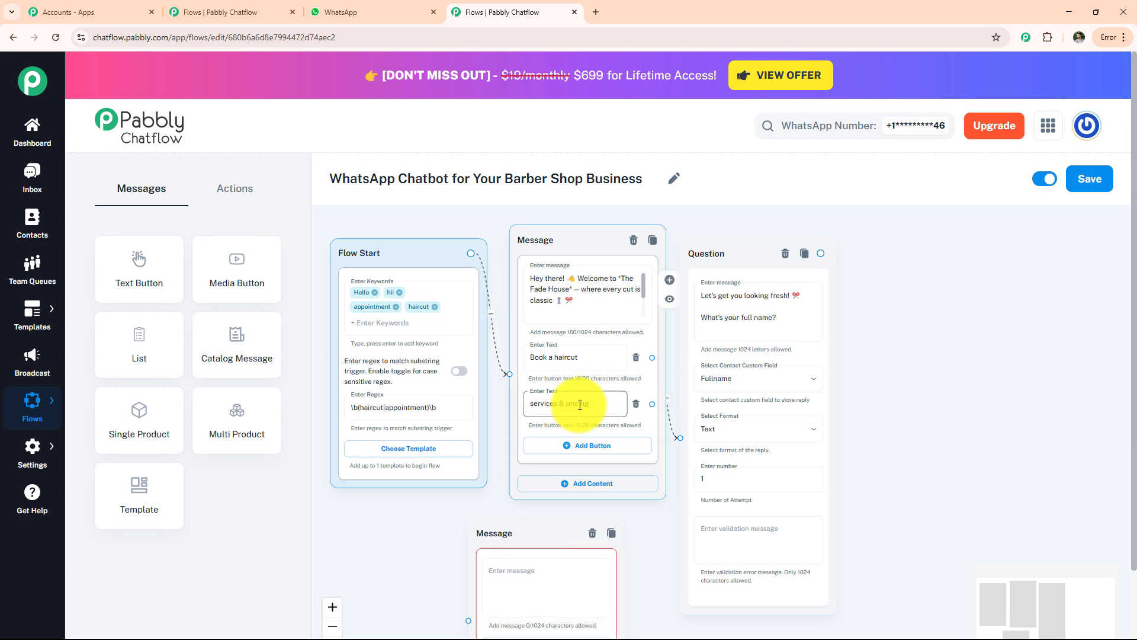
left_click(539, 577)
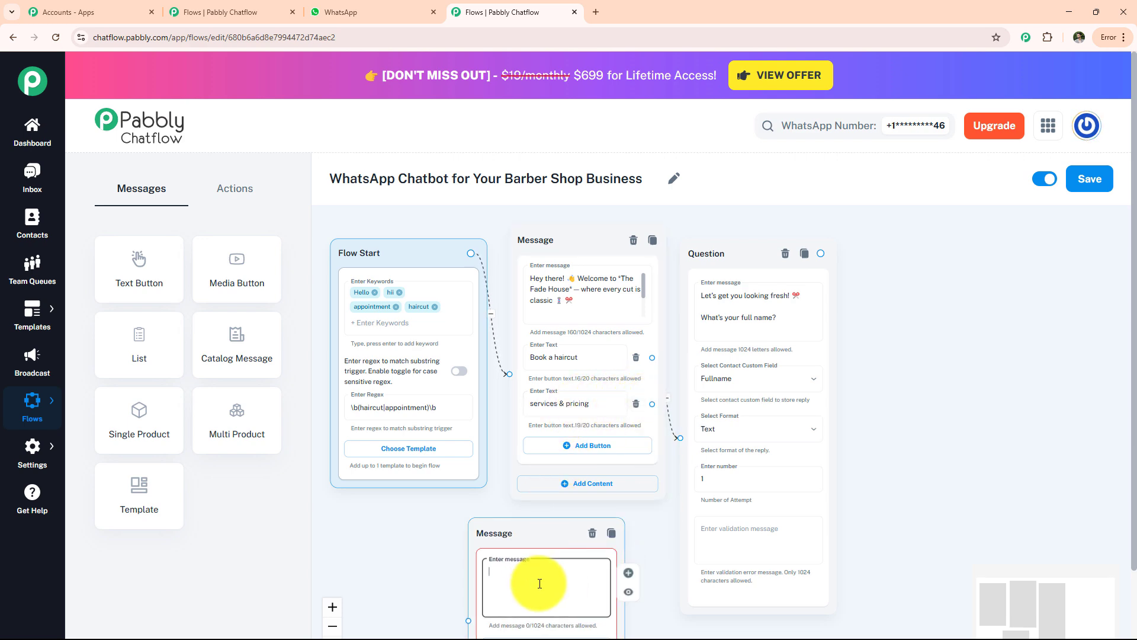
key("ctrl+v")
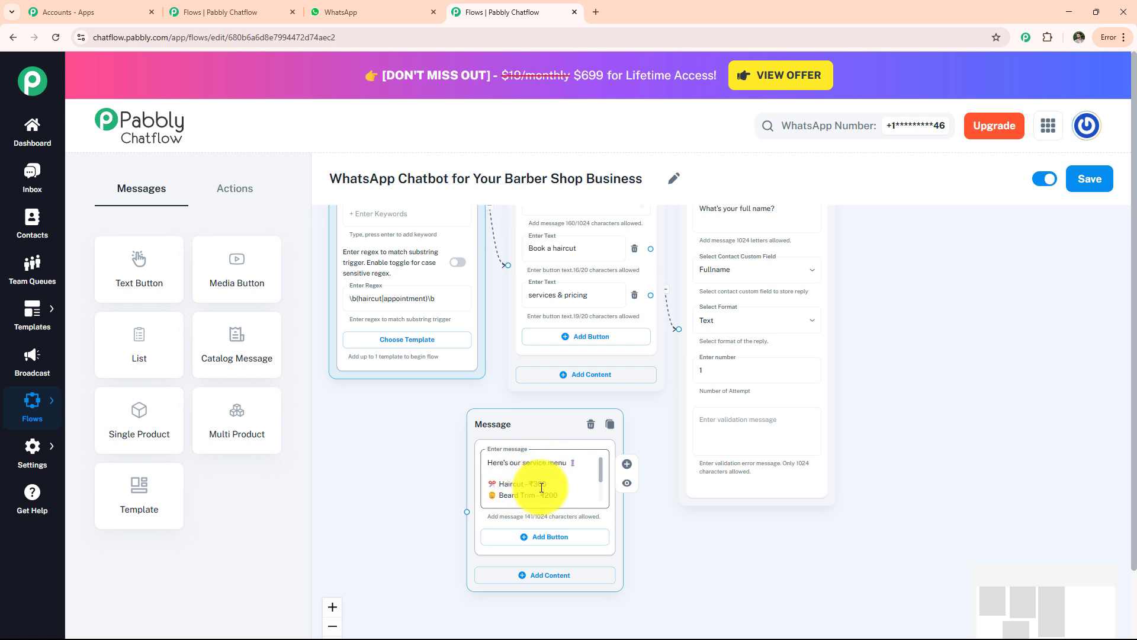
scroll(600, 483, "down", 1)
scroll(600, 483, "down", 1)
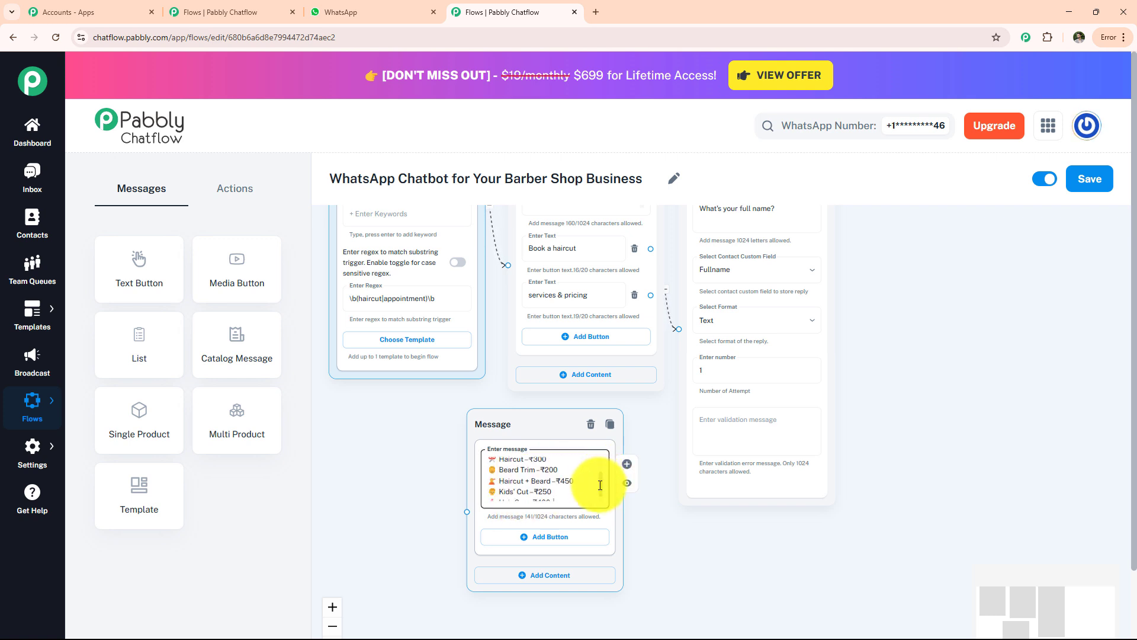
scroll(600, 485, "down", 1)
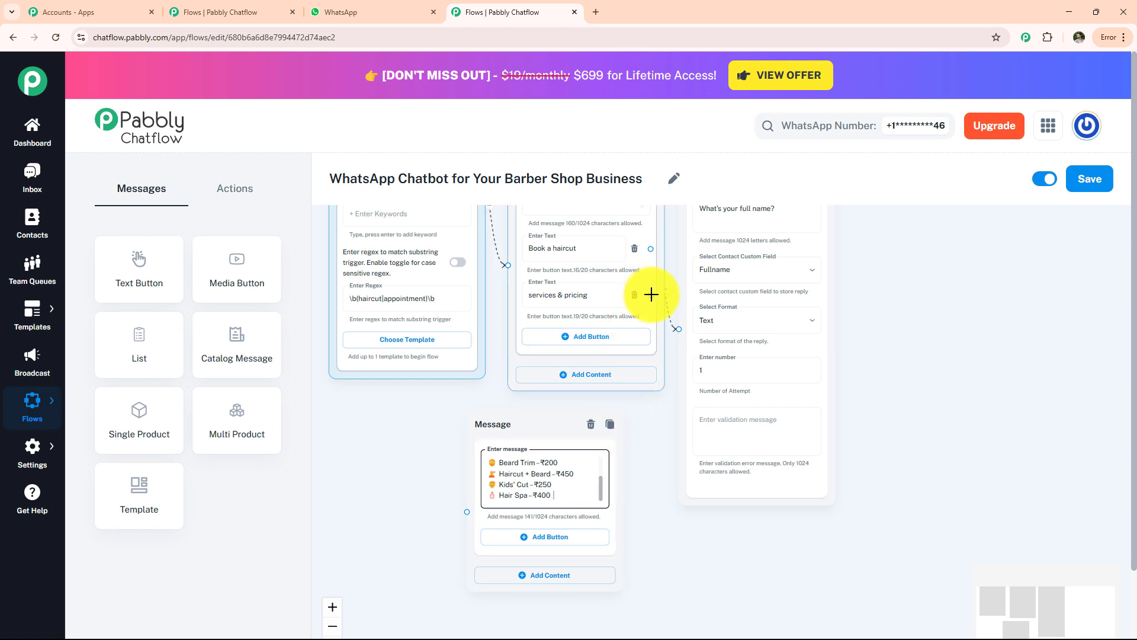
left_click_drag(651, 294, 471, 514)
Add a message beside the full-name question reading "Thanks, $Fullname ! What service do you want to book?" with options Haircut, Beard Trim and Haircut + Beard
scroll(676, 539, "up", 2)
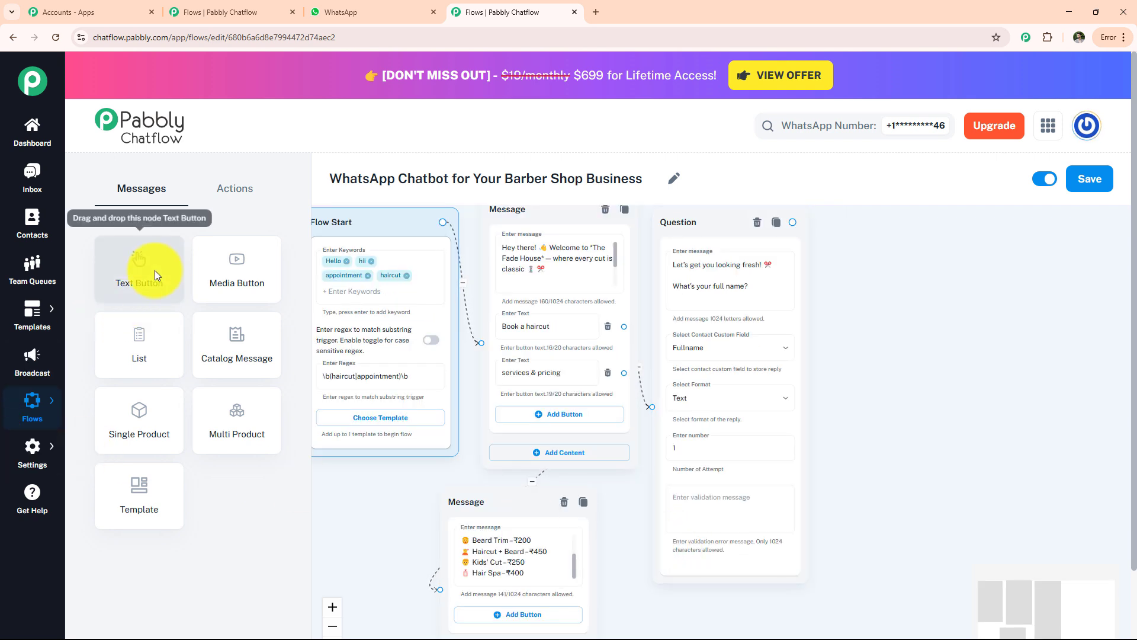
left_click_drag(154, 270, 883, 282)
left_click(930, 315)
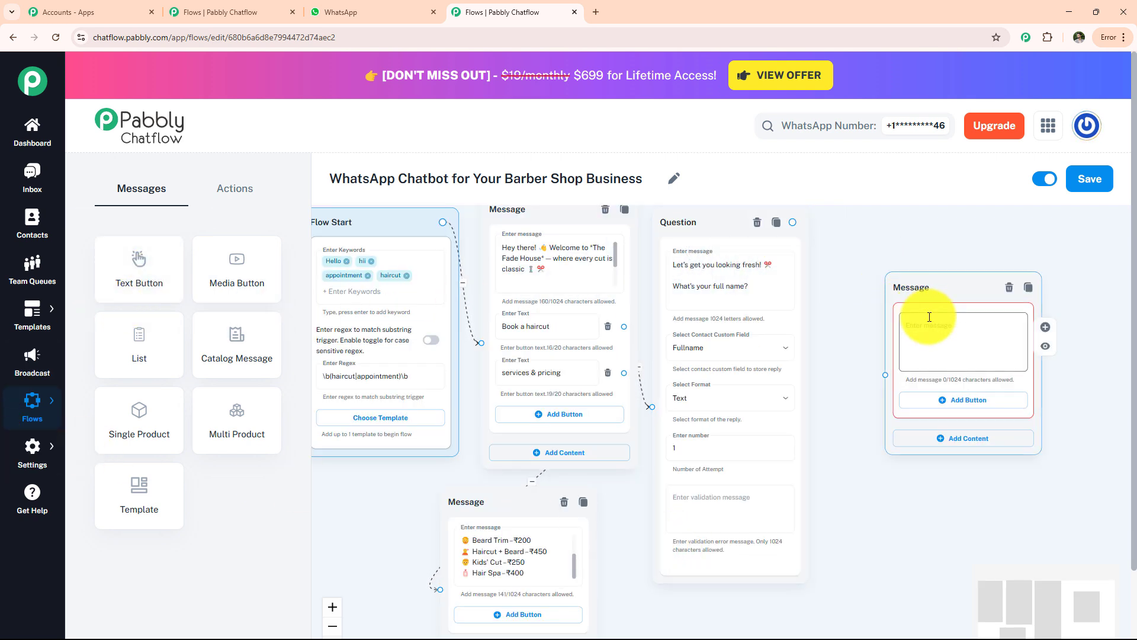
key("ctrl+v")
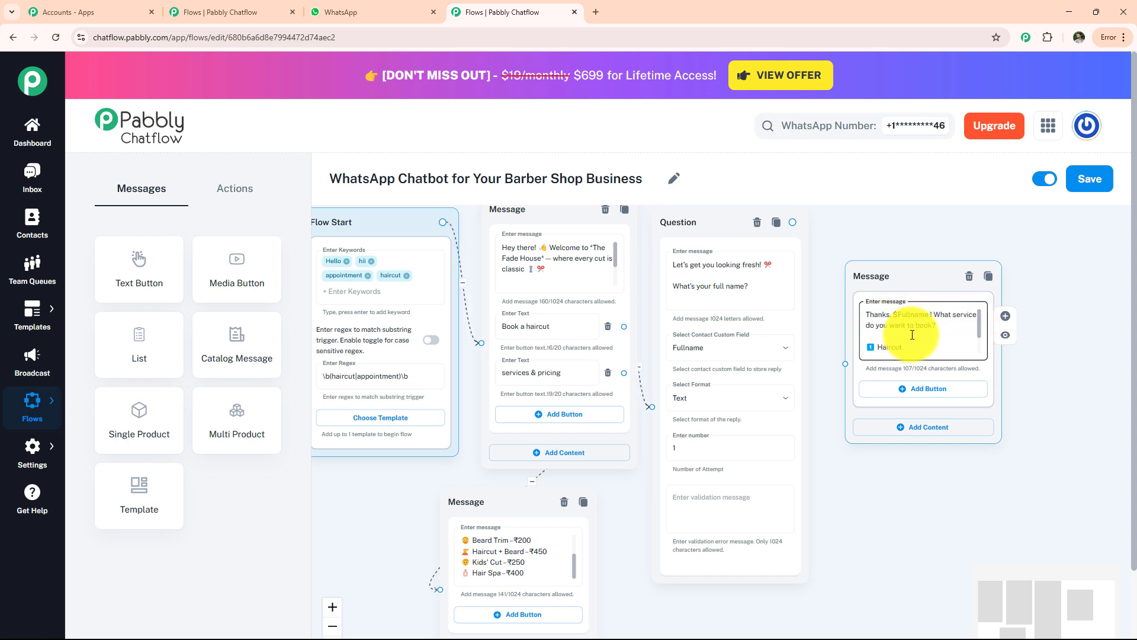
scroll(977, 332, "down", 3)
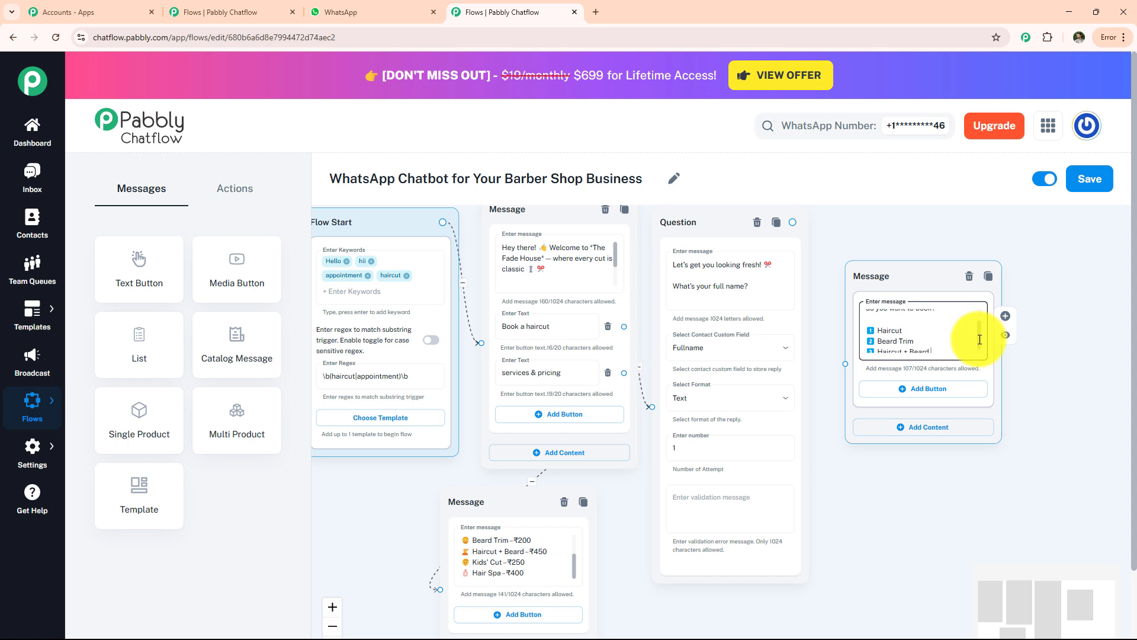
scroll(977, 332, "up", 3)
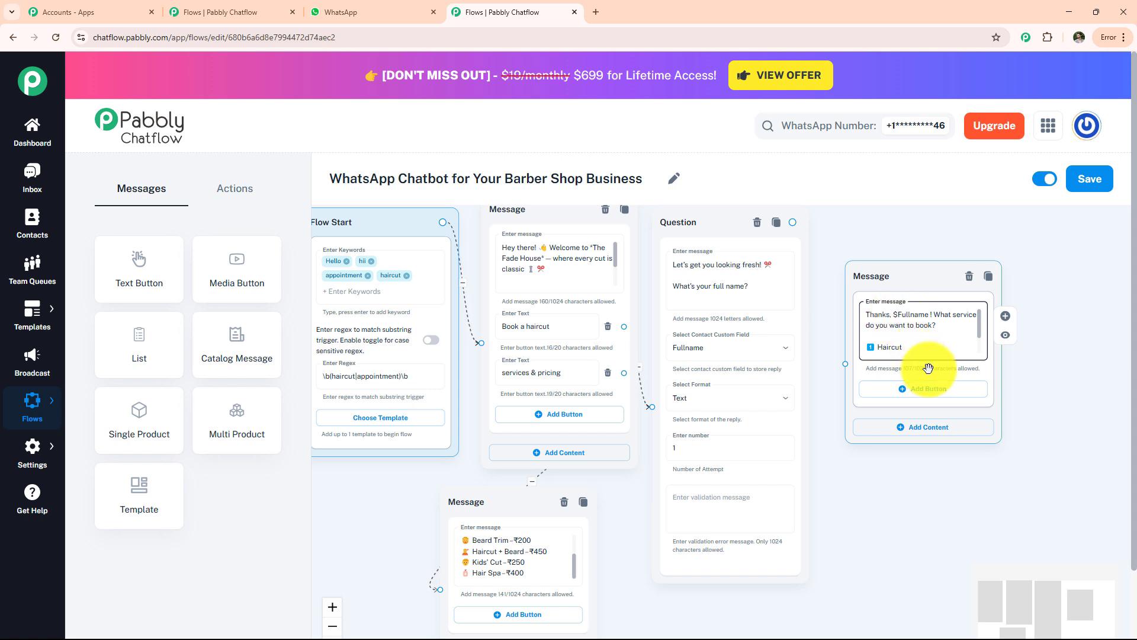
Give the service message reply buttons "Haircut", "Beard Trim" and "Haircut + Beard", and connect the full-name question to it
left_click(933, 389)
type("Haircut")
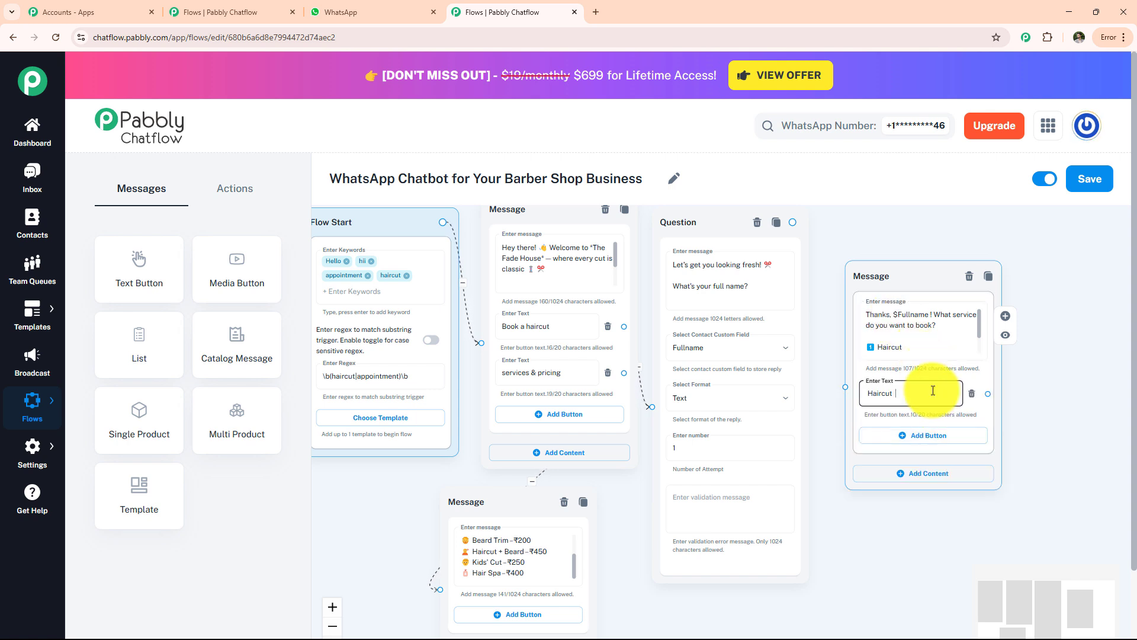
left_click(934, 436)
type("Beard Trim")
left_click(930, 481)
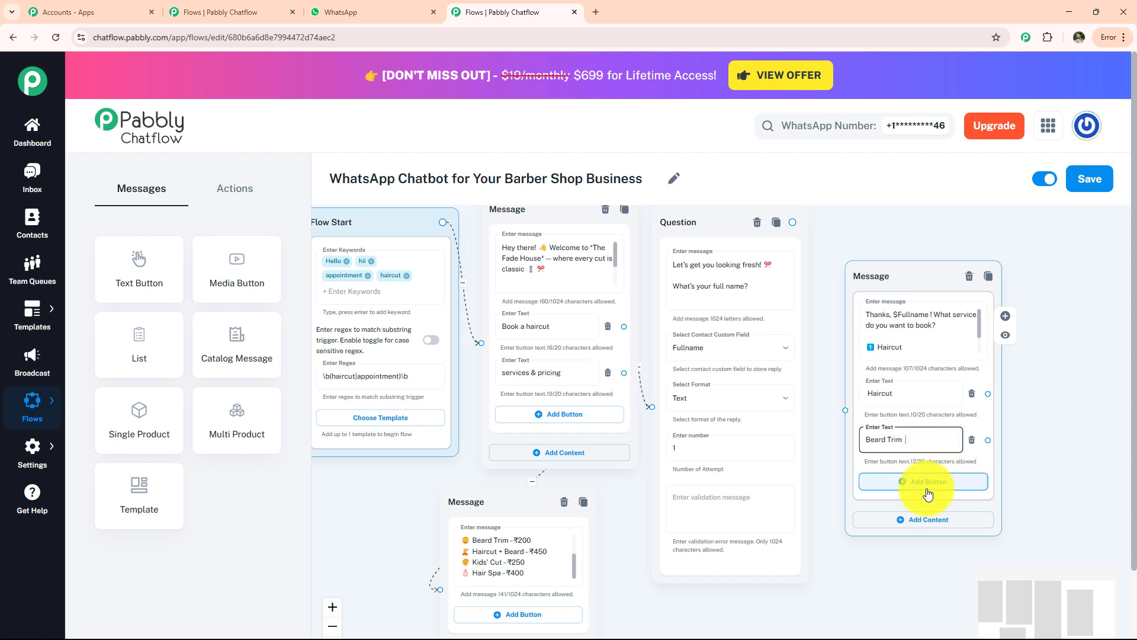
type("Haircut + Beard")
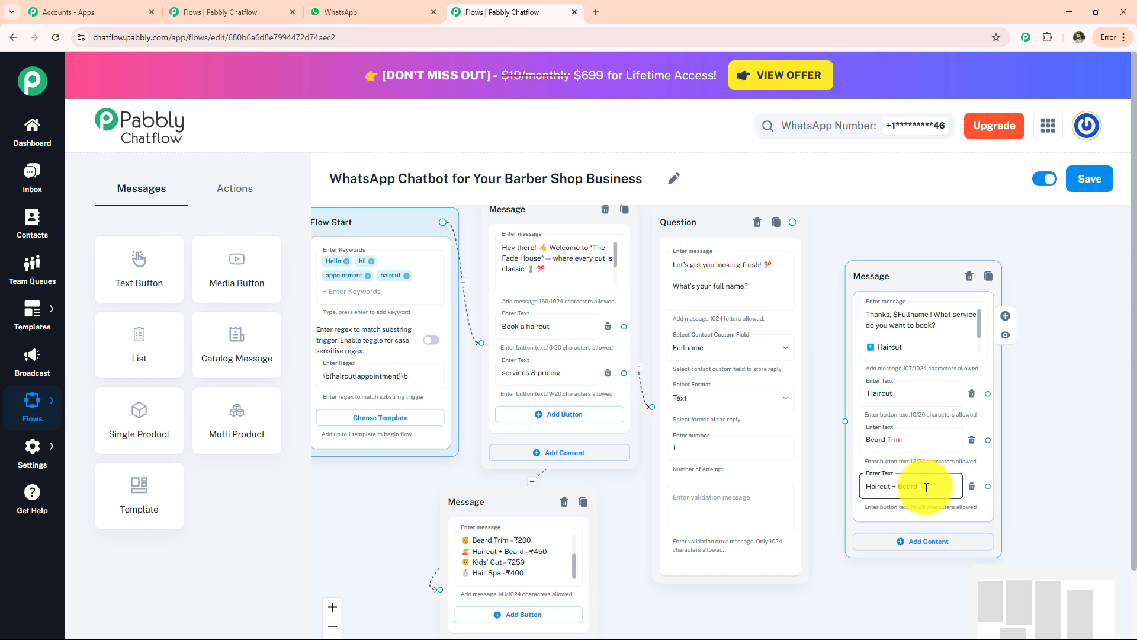
left_click(793, 217)
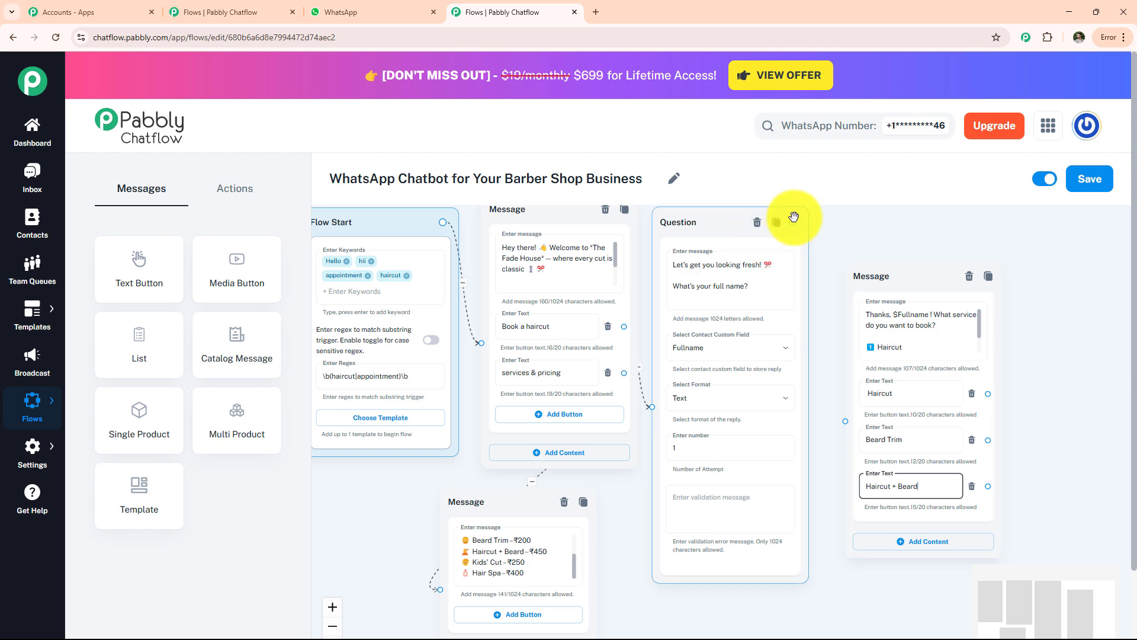
left_click_drag(794, 219, 848, 435)
Add an Ask Question node "Great choice! 🗓️ What Date best for you?" storing the reply in Date as Text, and connect the three service buttons to it
left_click_drag(1030, 398, 967, 391)
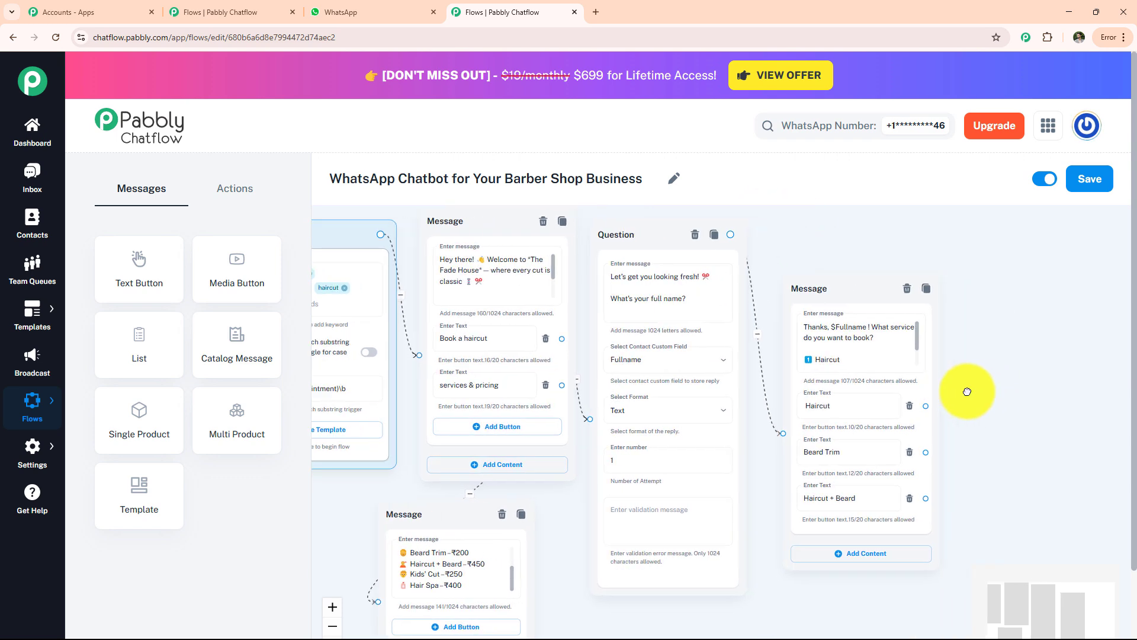
left_click(249, 192)
left_click_drag(238, 342, 1018, 383)
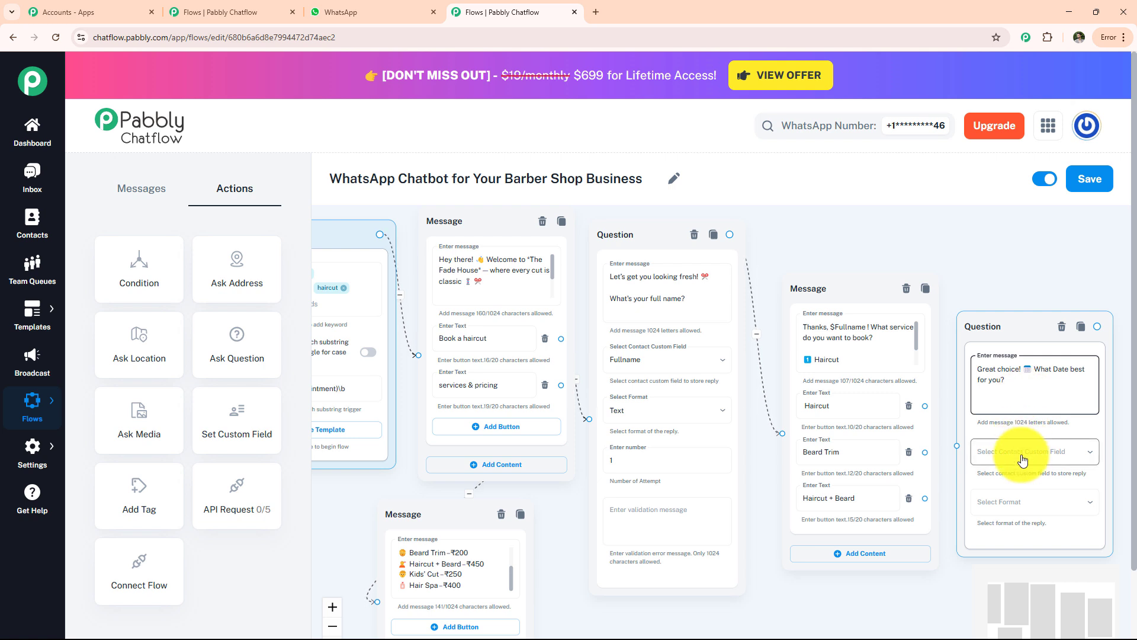
left_click(1030, 502)
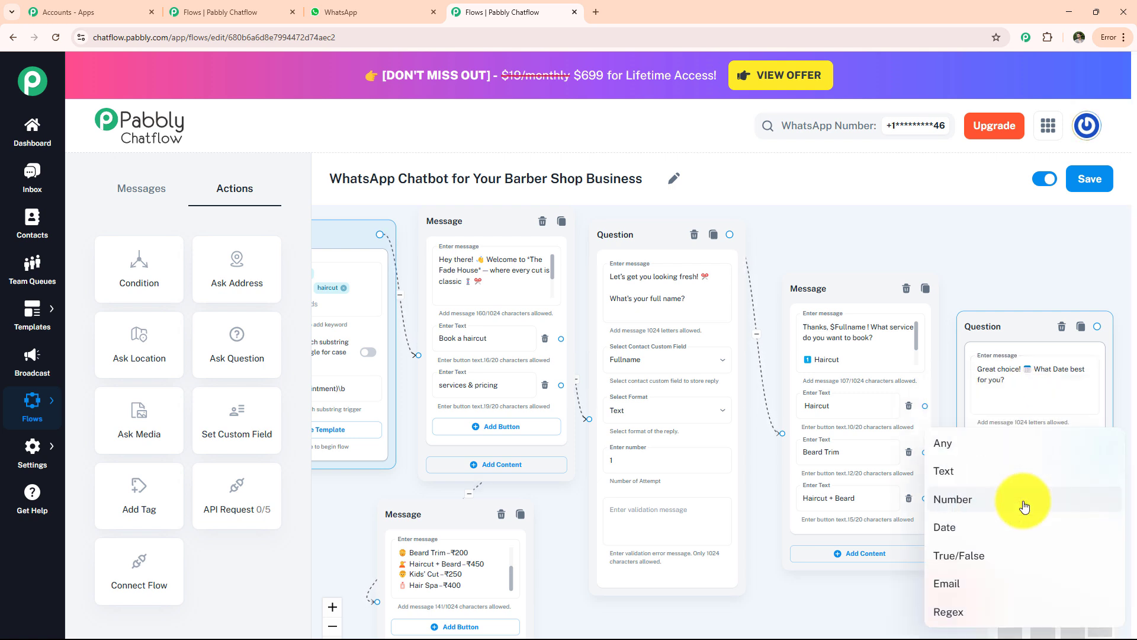
left_click(1009, 480)
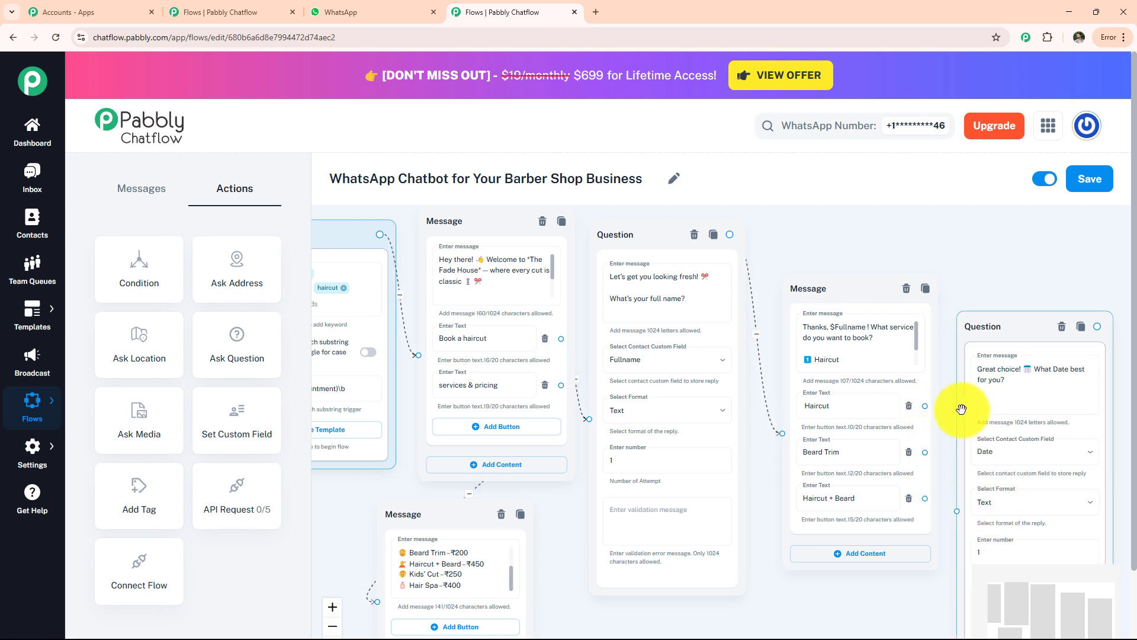
left_click_drag(889, 240, 635, 219)
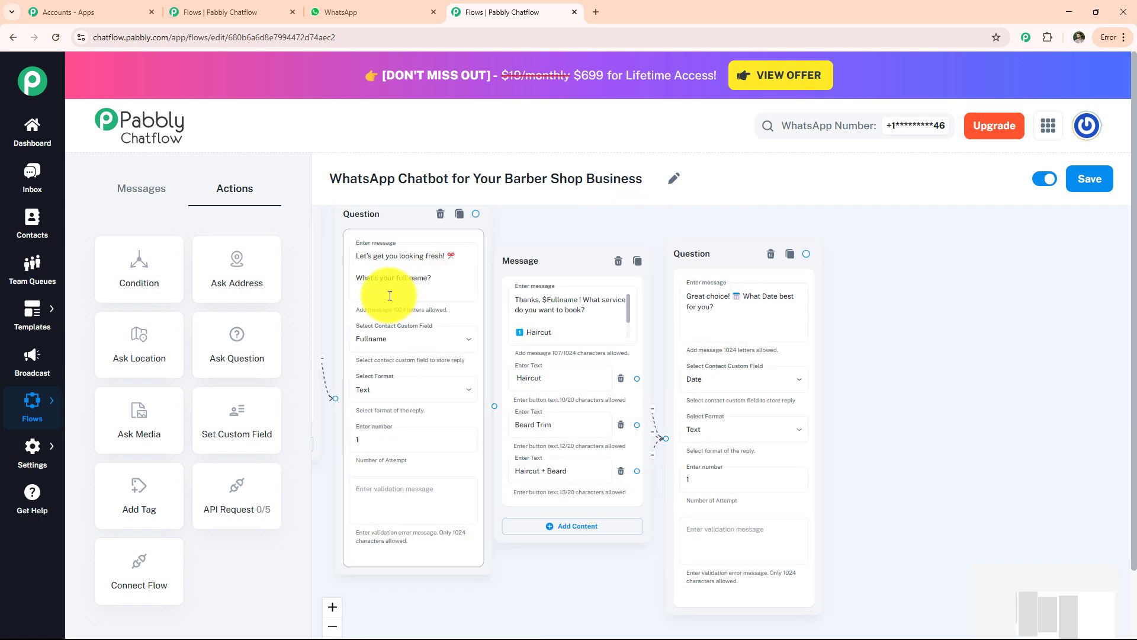
Add an Ask Question node "Great choice! 🗓️ What Time best for you?" storing the reply in Time as Text, and connect the date question to it
left_click_drag(241, 343, 910, 285)
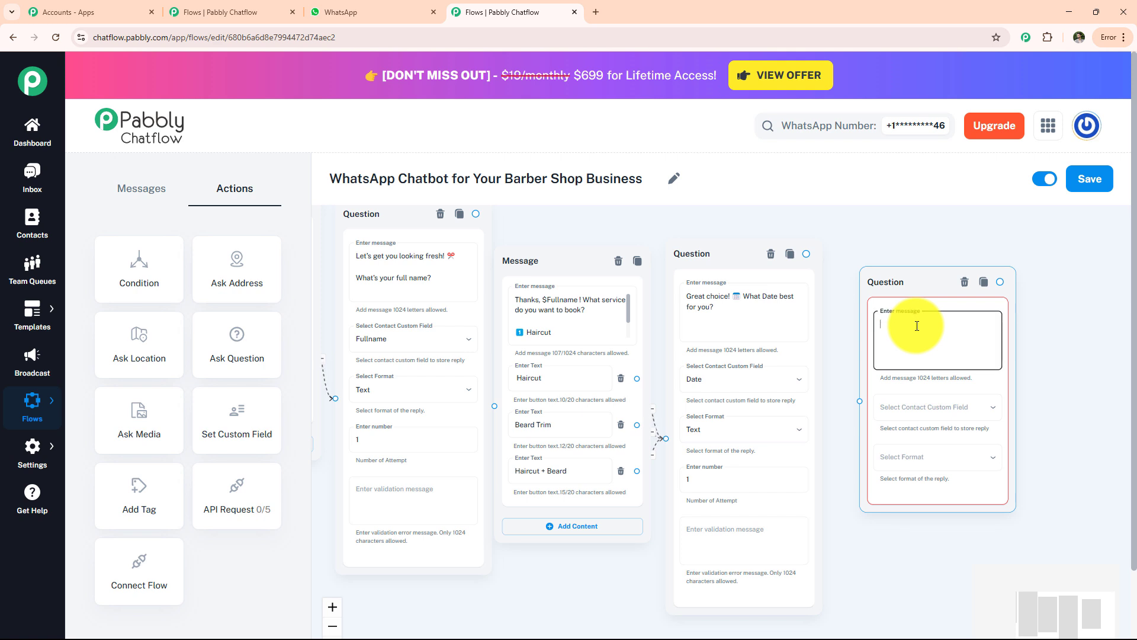
type("Great choice! 🗓️ What Time best for you?")
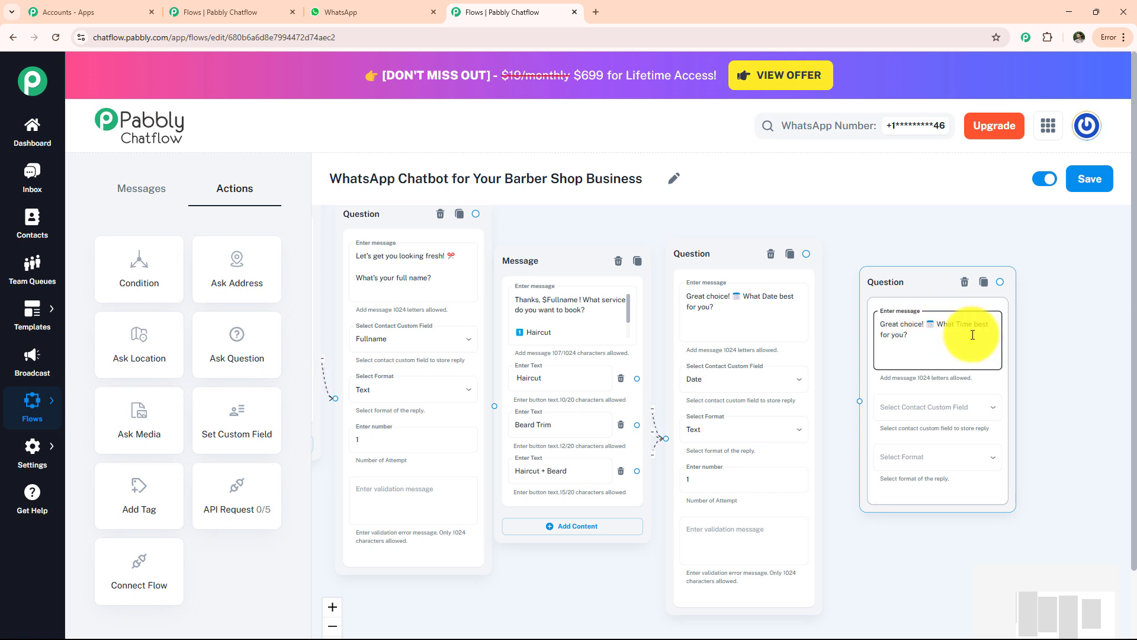
left_click(925, 417)
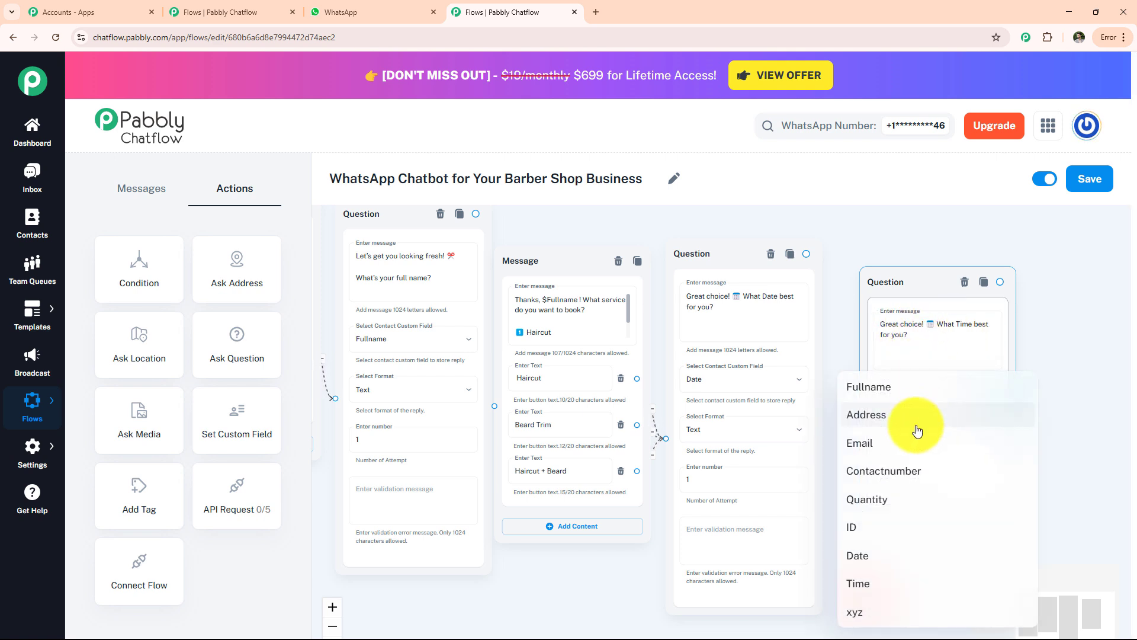
left_click(863, 584)
left_click(904, 458)
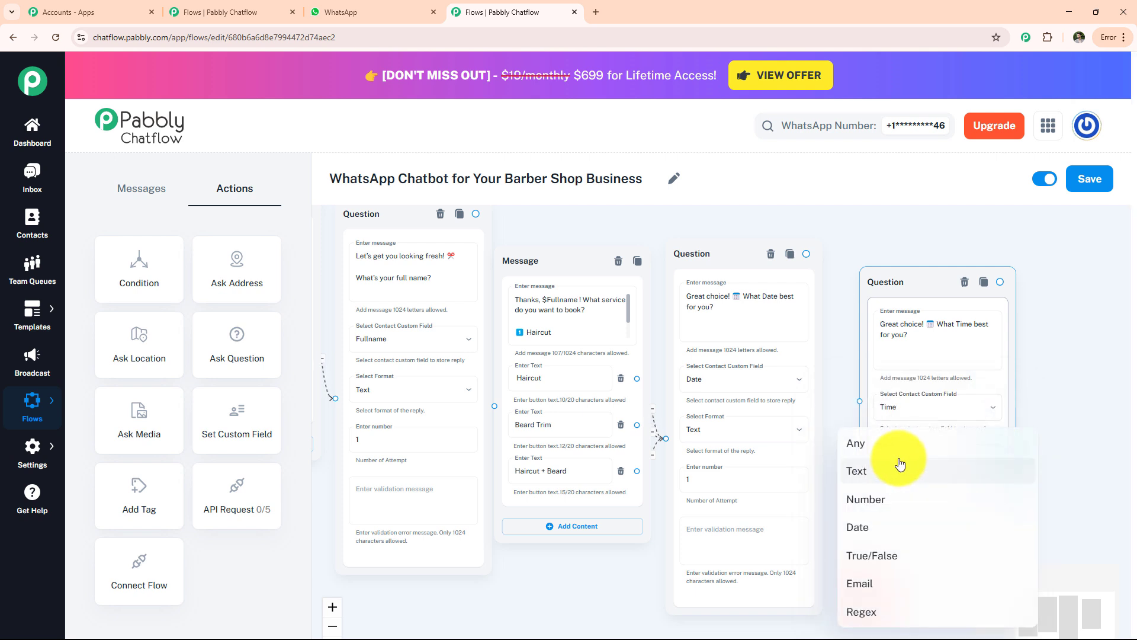
left_click(868, 474)
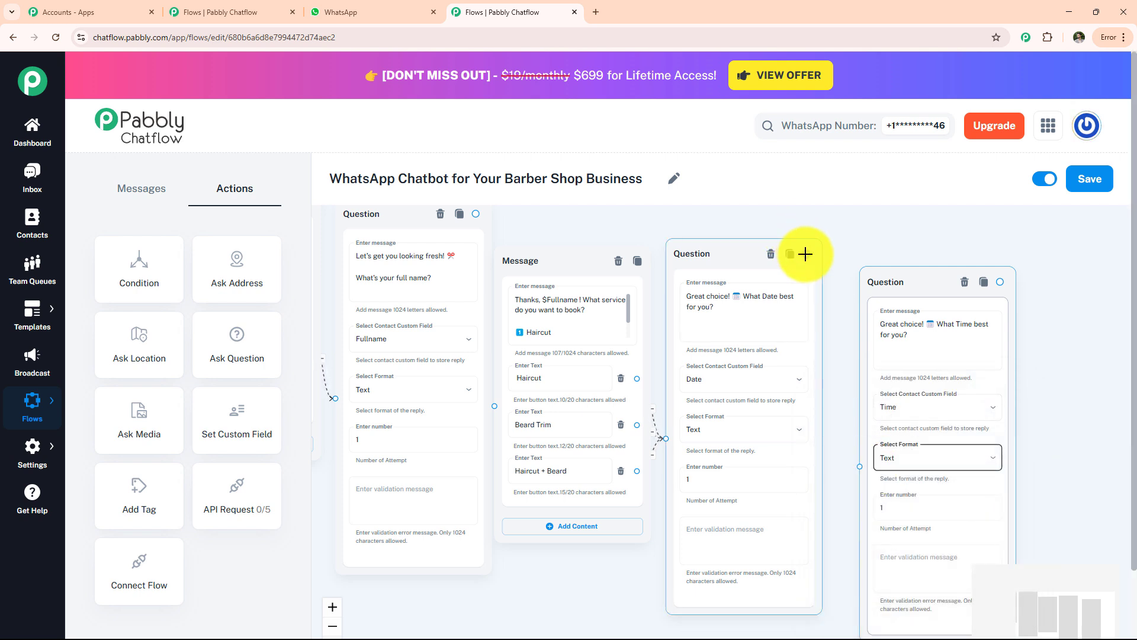
left_click_drag(807, 254, 842, 294)
left_click_drag(852, 408, 860, 466)
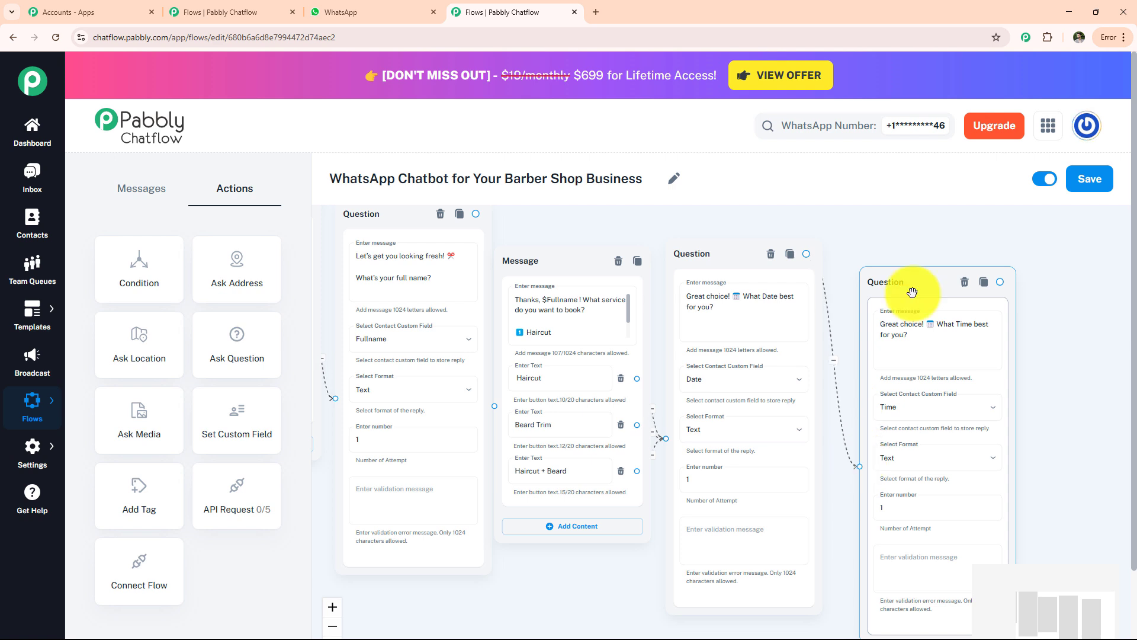
Add a text message beside the time question reading "Awesome! Here's your booking:" with $Fullname, $Time, the date and a grooming-tips question
left_click_drag(1059, 396, 919, 353)
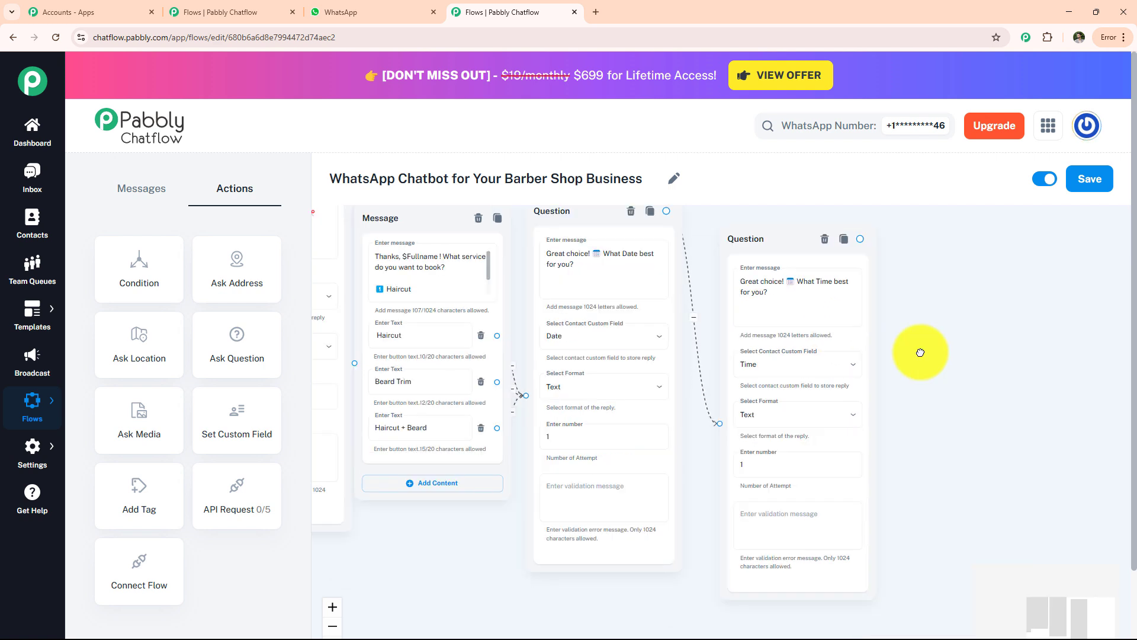
left_click(121, 185)
left_click_drag(145, 259, 959, 314)
left_click(959, 354)
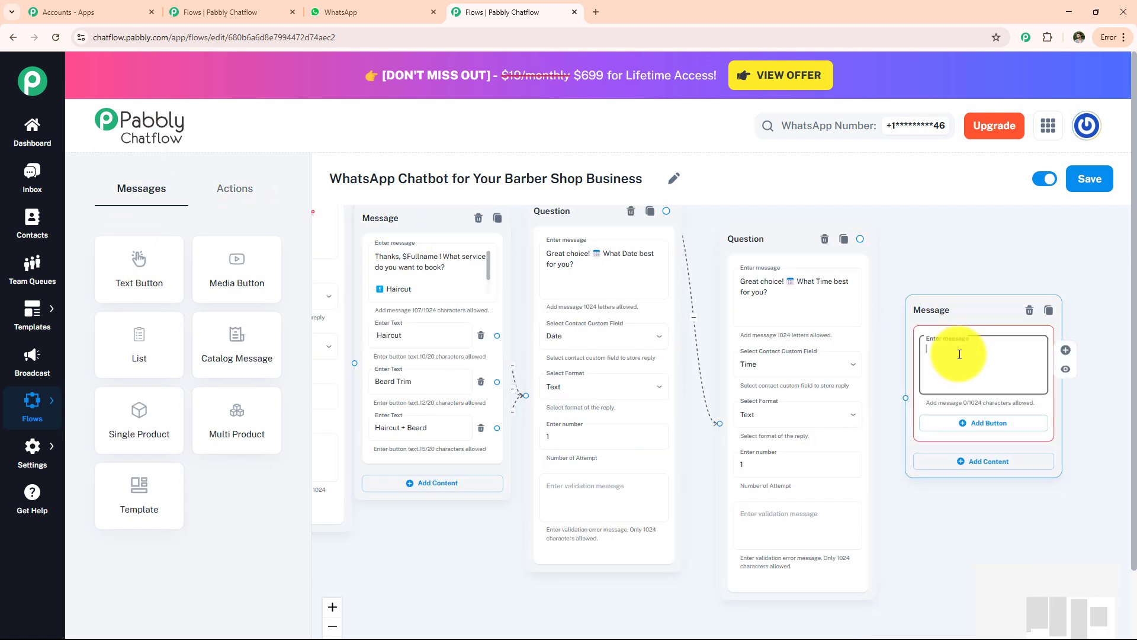
key("ctrl+v")
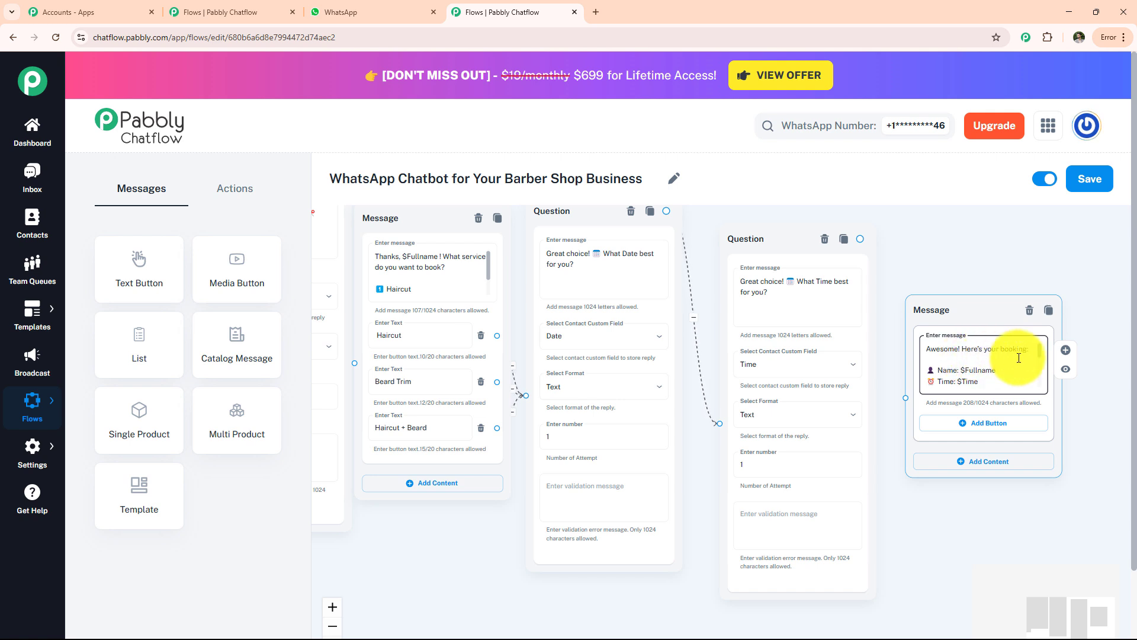
scroll(1040, 358, "down", 2)
scroll(1041, 364, "down", 2)
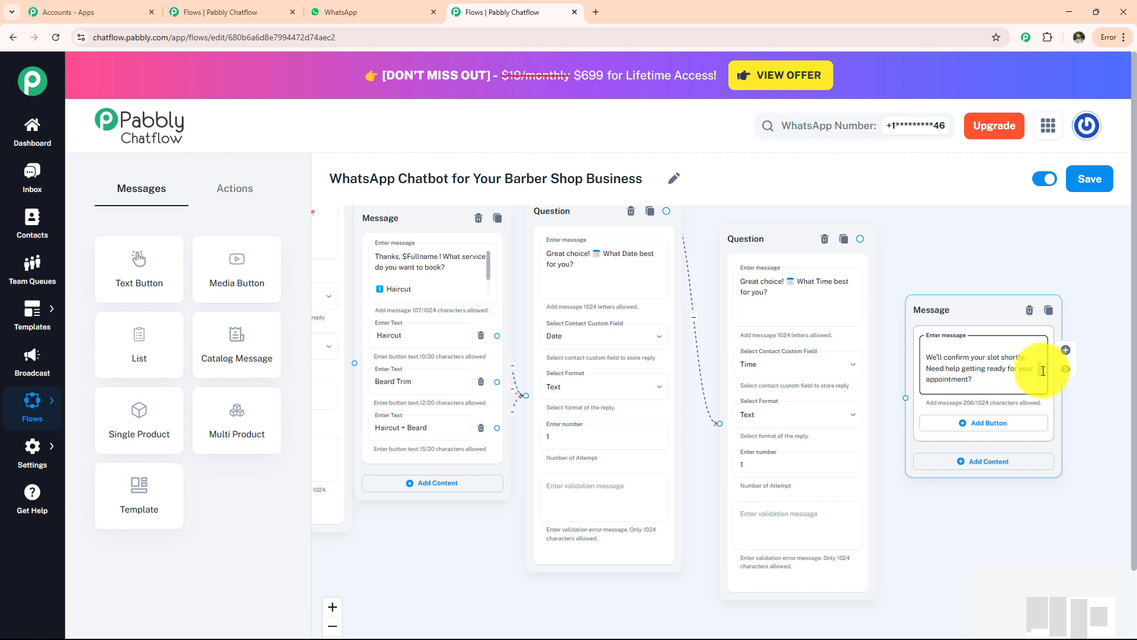
scroll(1044, 372, "down", 1)
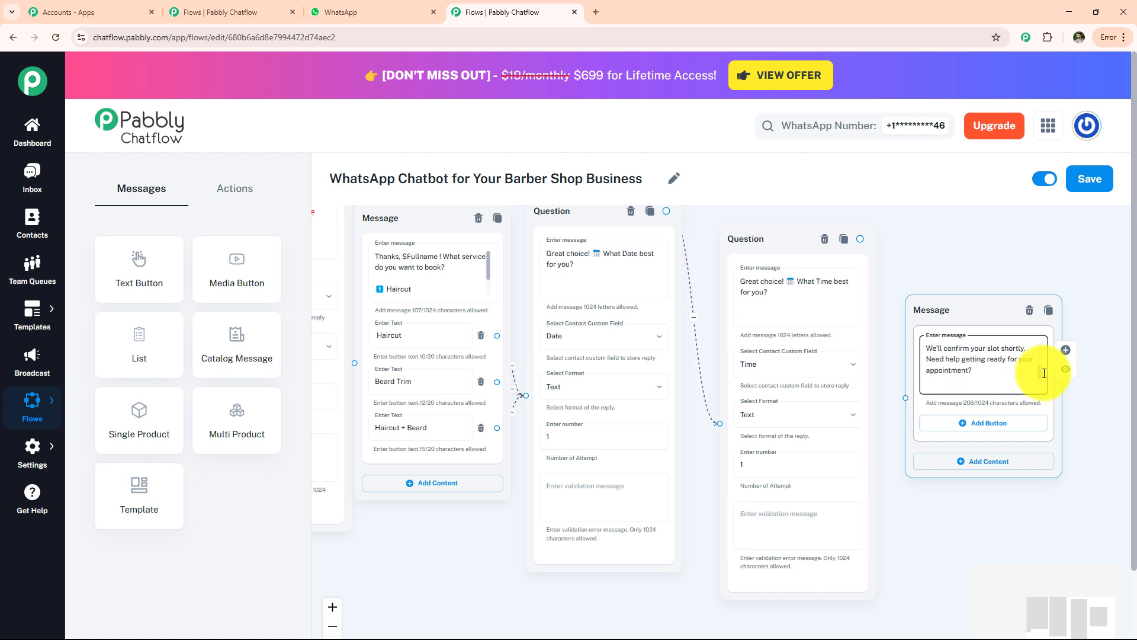
scroll(1044, 373, "down", 2)
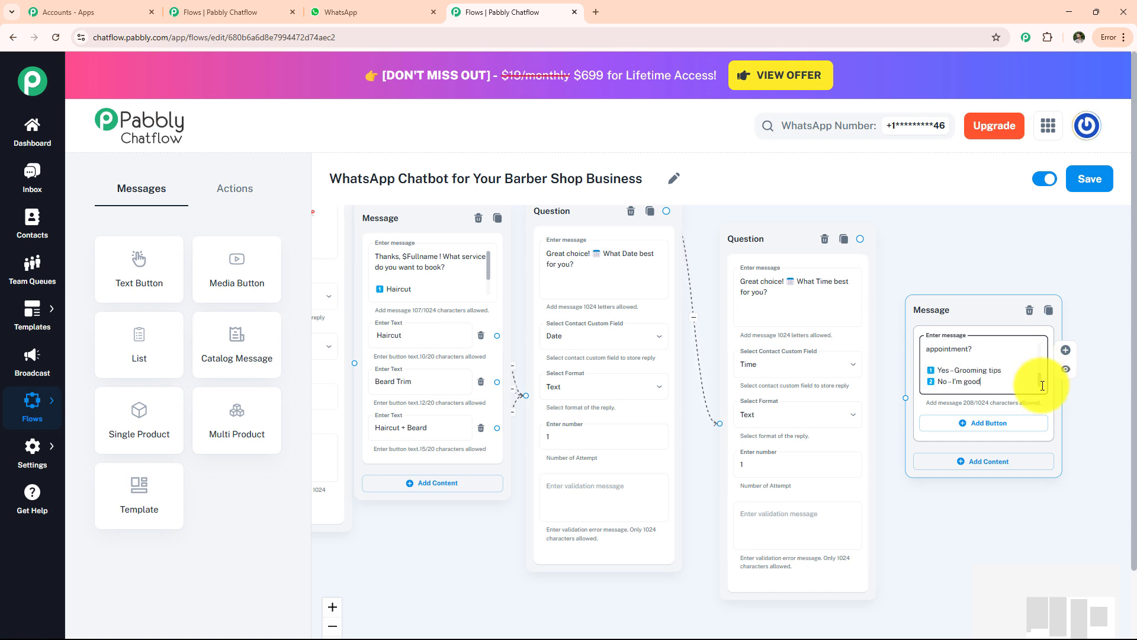
Give the booking summary message reply buttons "Yes" and "No", and connect the time question to it
left_click(999, 423)
left_click(987, 423)
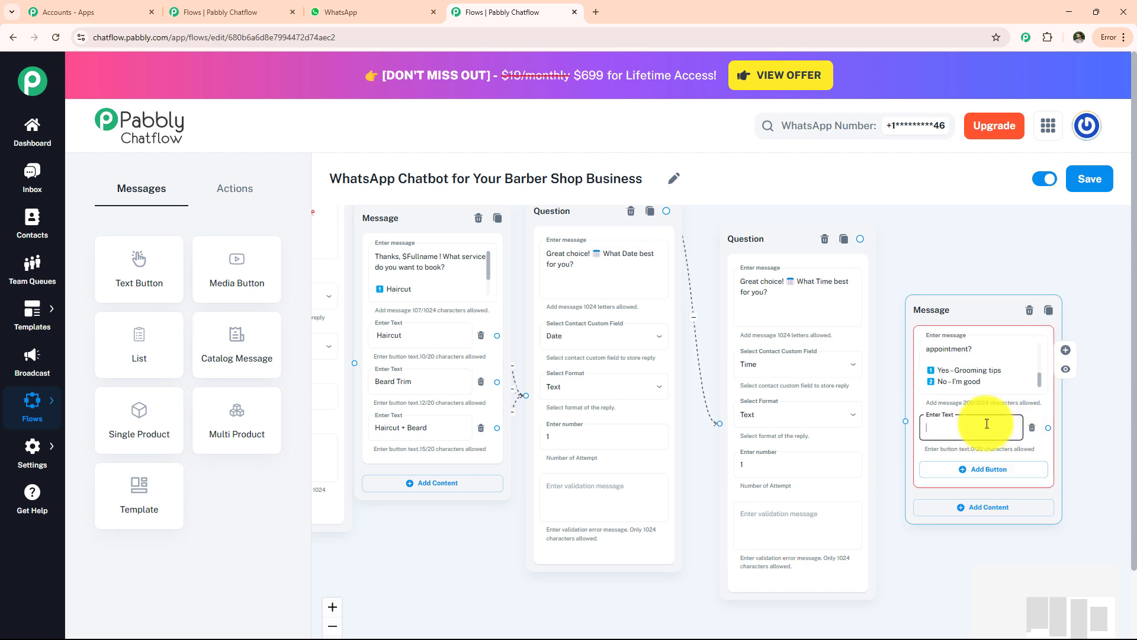
type("Yes")
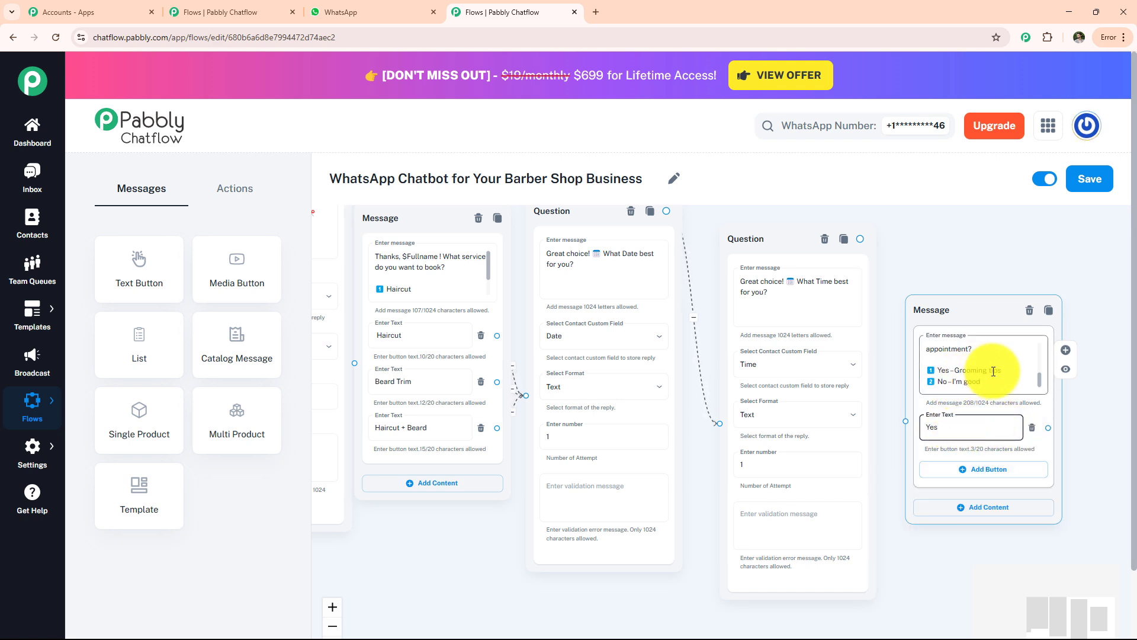
left_click(943, 470)
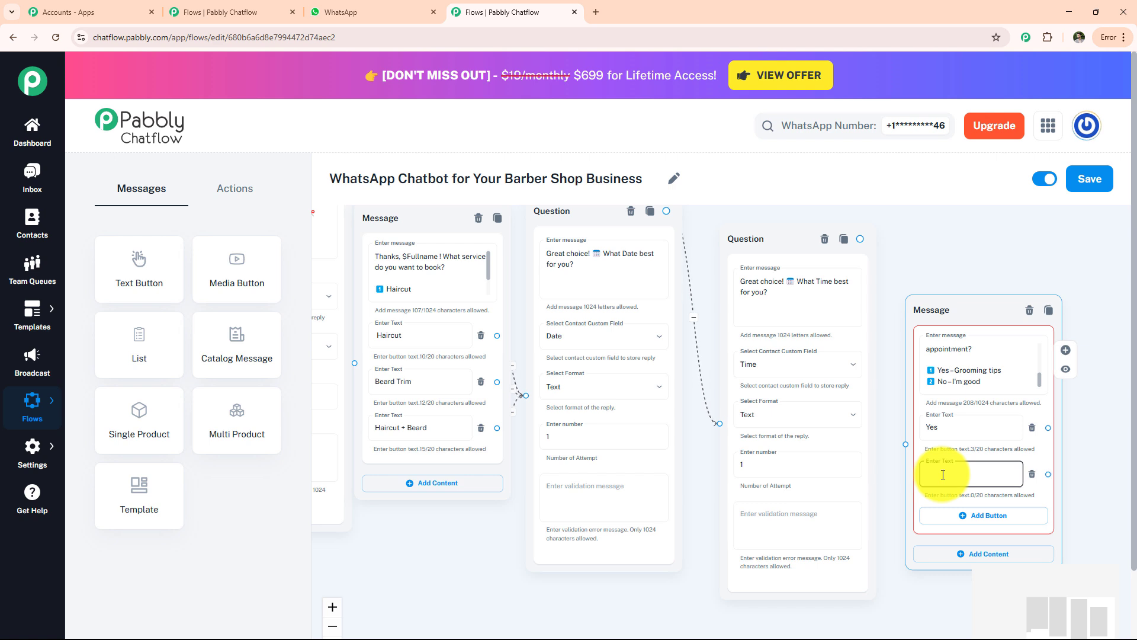
type("No")
left_click_drag(860, 238, 918, 423)
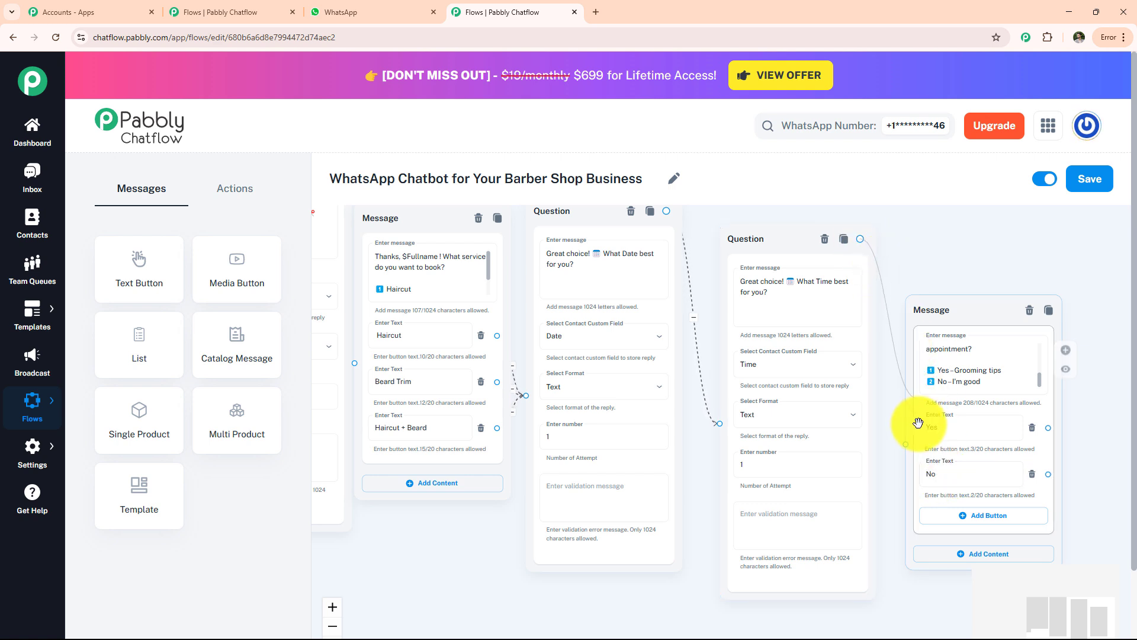
left_click(1096, 183)
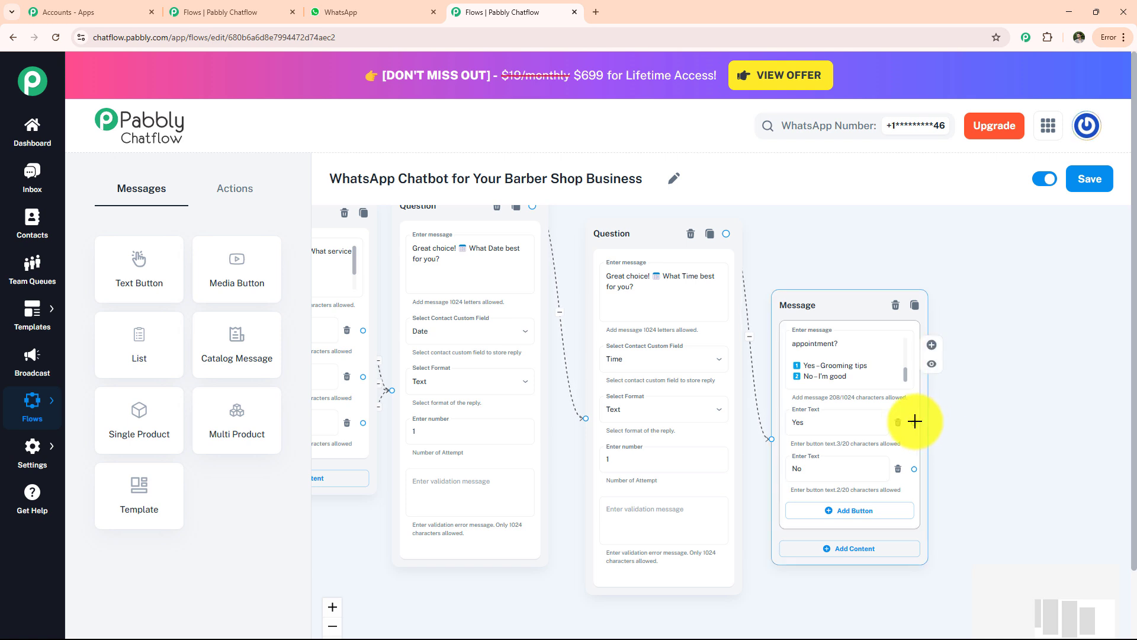
Add a connected text message for the Yes reply, starting "Here's how to keep your look on point ✨" with the hair care tips
left_click(931, 345)
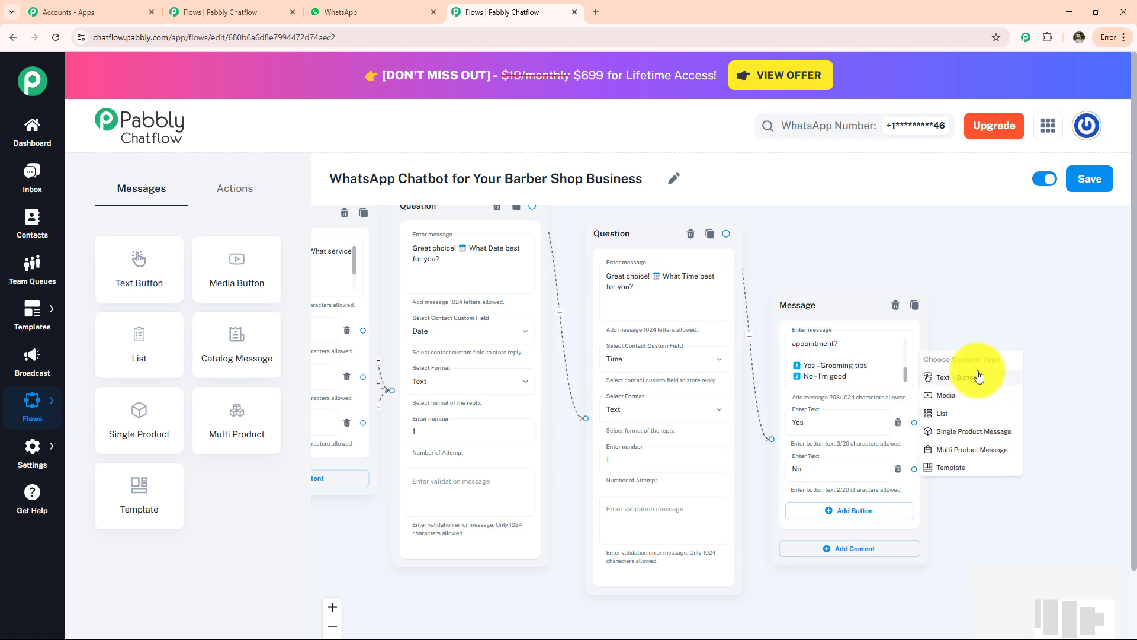
left_click(979, 376)
left_click(1041, 393)
key("ctrl+v")
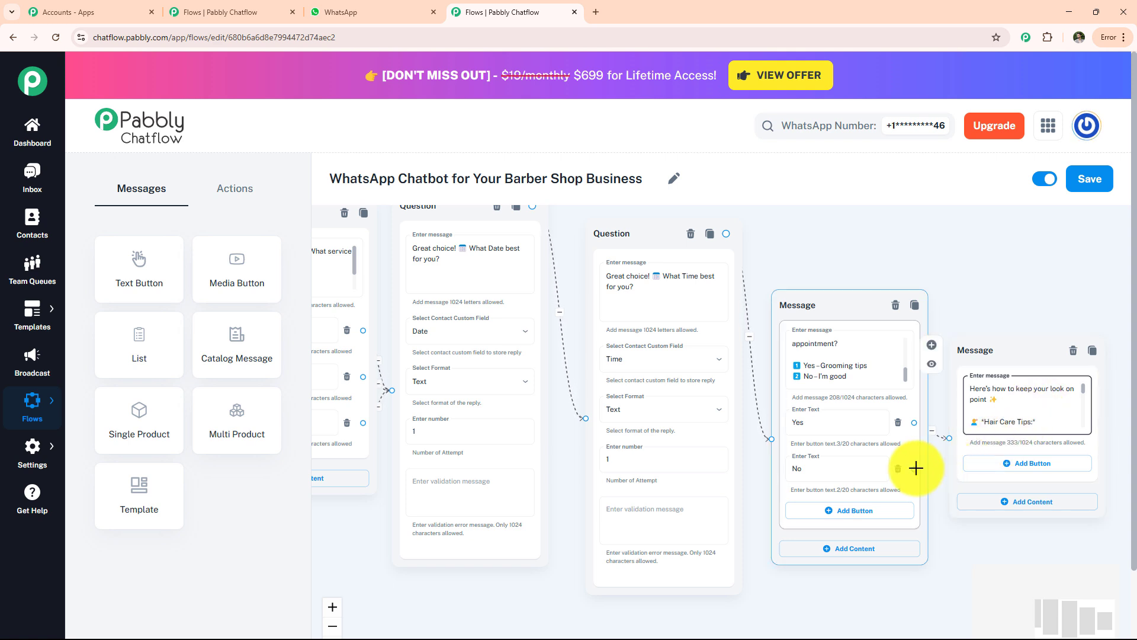
Add a message connected to the No button reading "Thanks for visiting *The Fade House*! We'll keep you looking sharp — every time"
left_click_drag(914, 468, 951, 561)
left_click(960, 585)
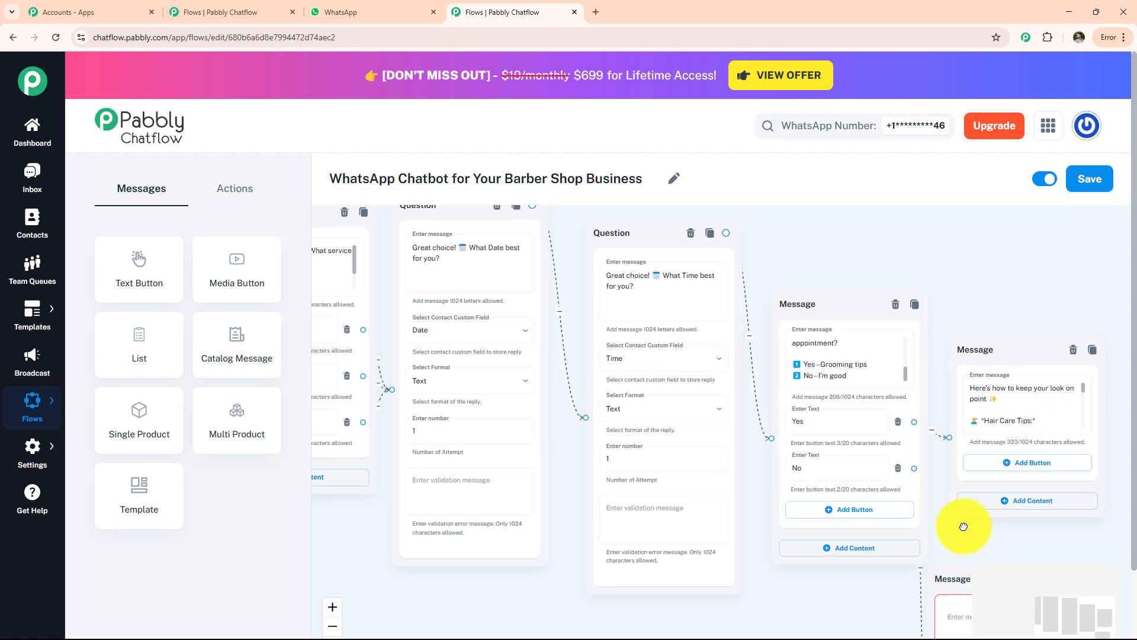
left_click(838, 501)
type("Thanks for visiting *The Fade House*! We'll keep you looking sharp — every time ✂️ 💈")
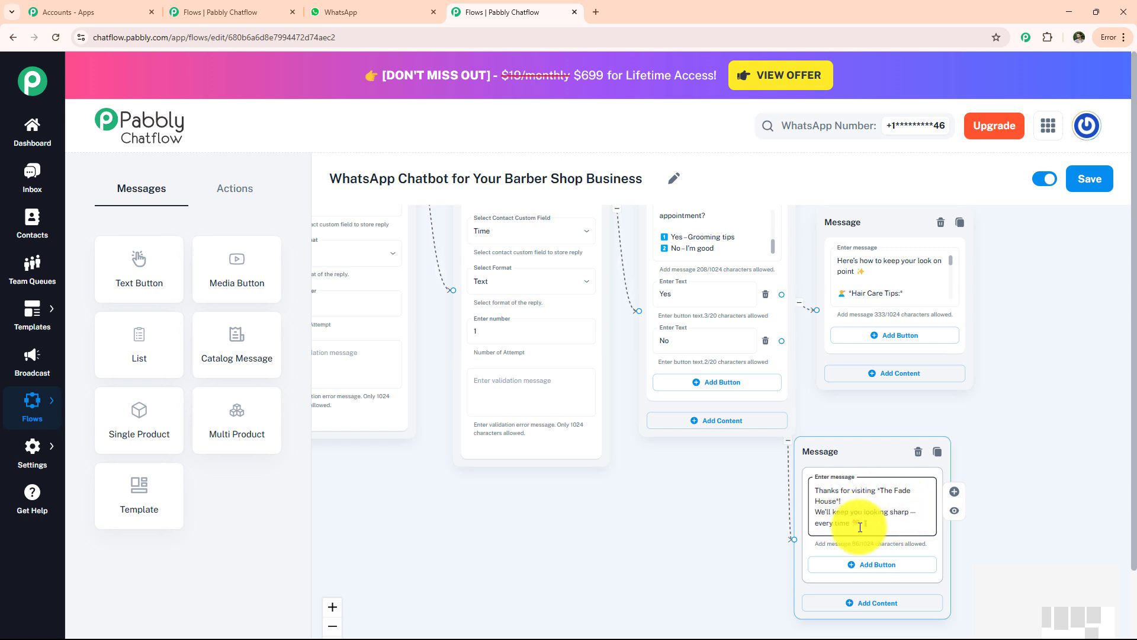
Save the flow and review the whole node chain from Flow Start to the closing messages
left_click(1089, 179)
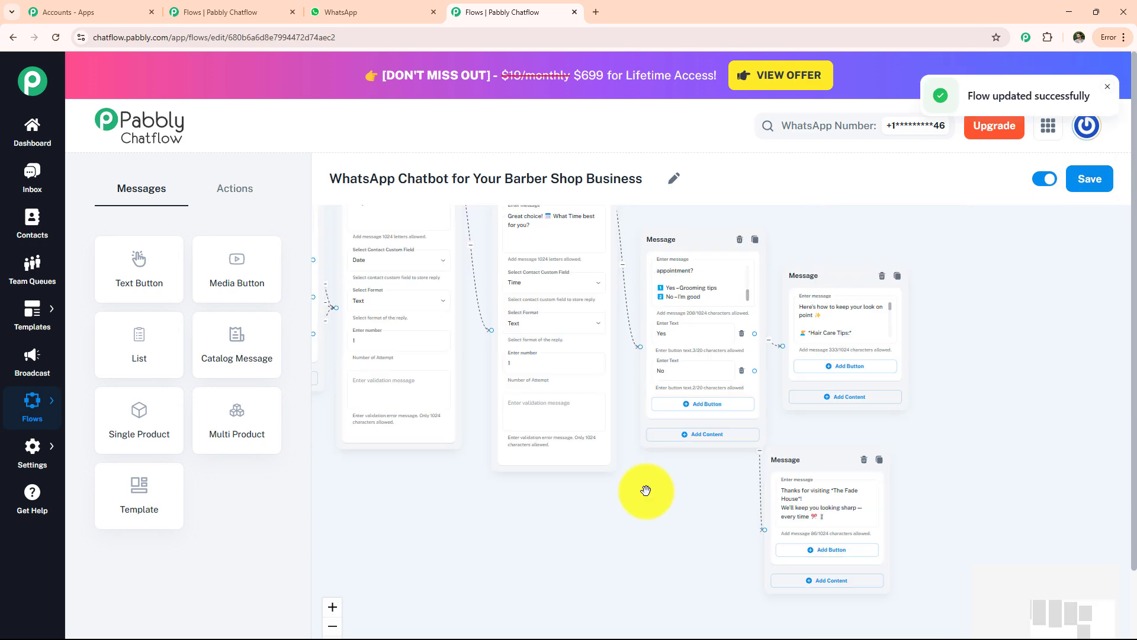
scroll(646, 490, "down", 5)
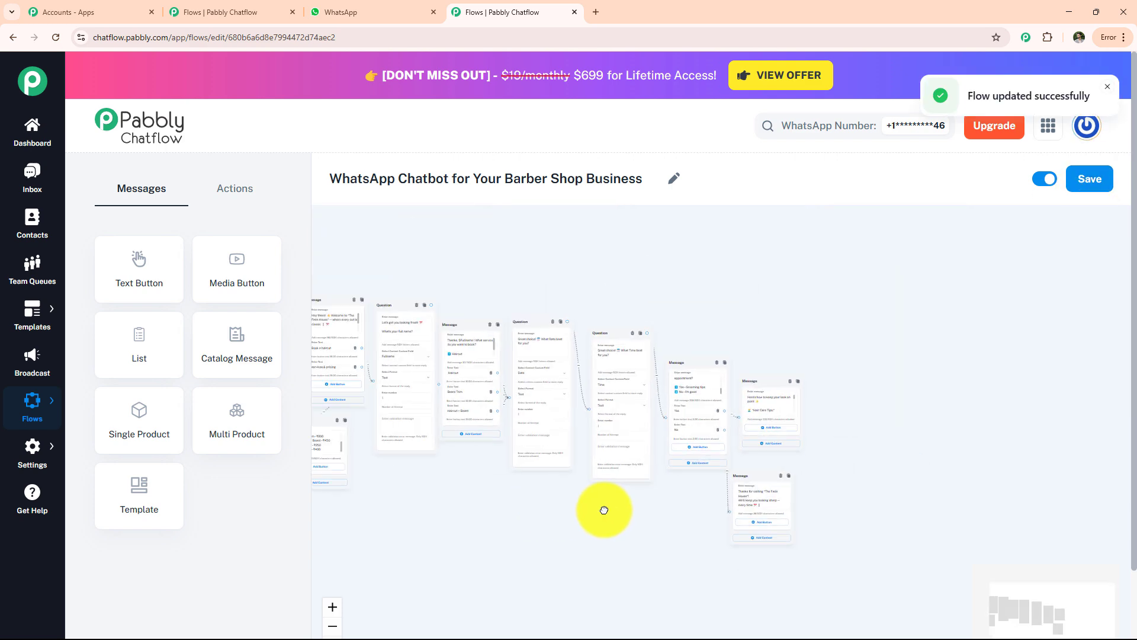
scroll(603, 509, "up", 5)
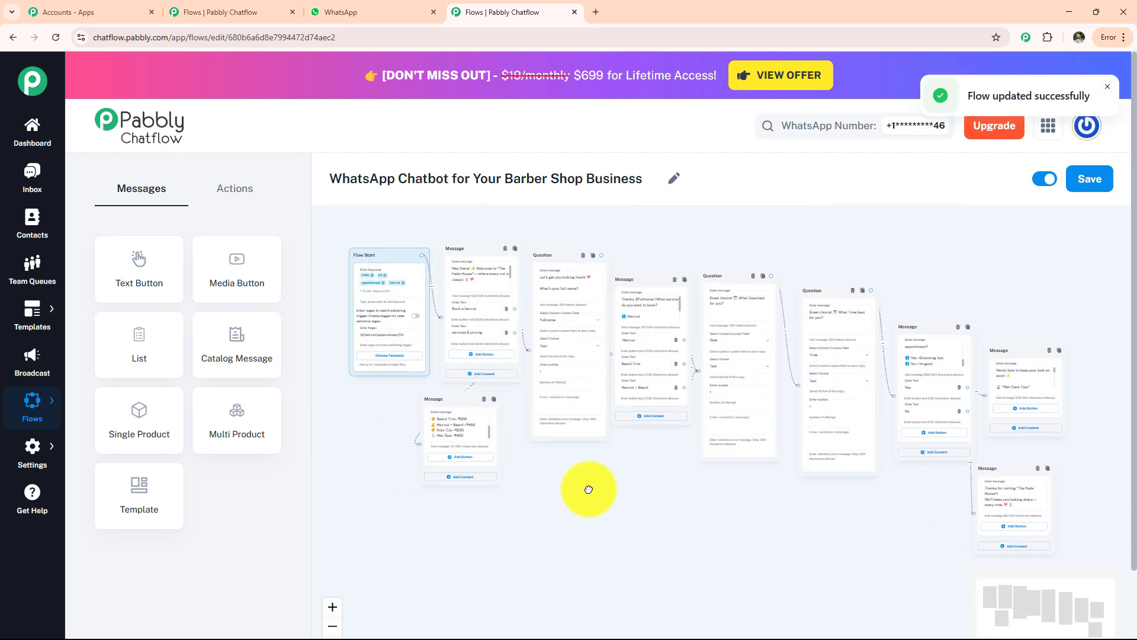
scroll(589, 489, "up", 2)
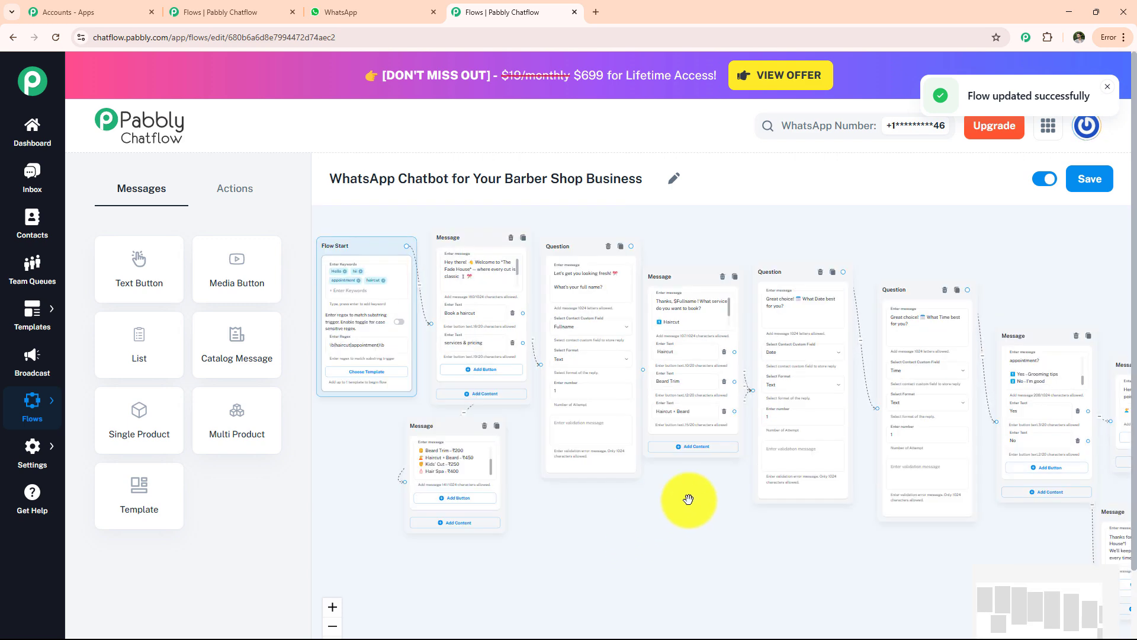
Switch to WhatsApp and send "Haircut appointment" in the Pabbly Chatflow chat to trigger the chatbot
left_click(380, 5)
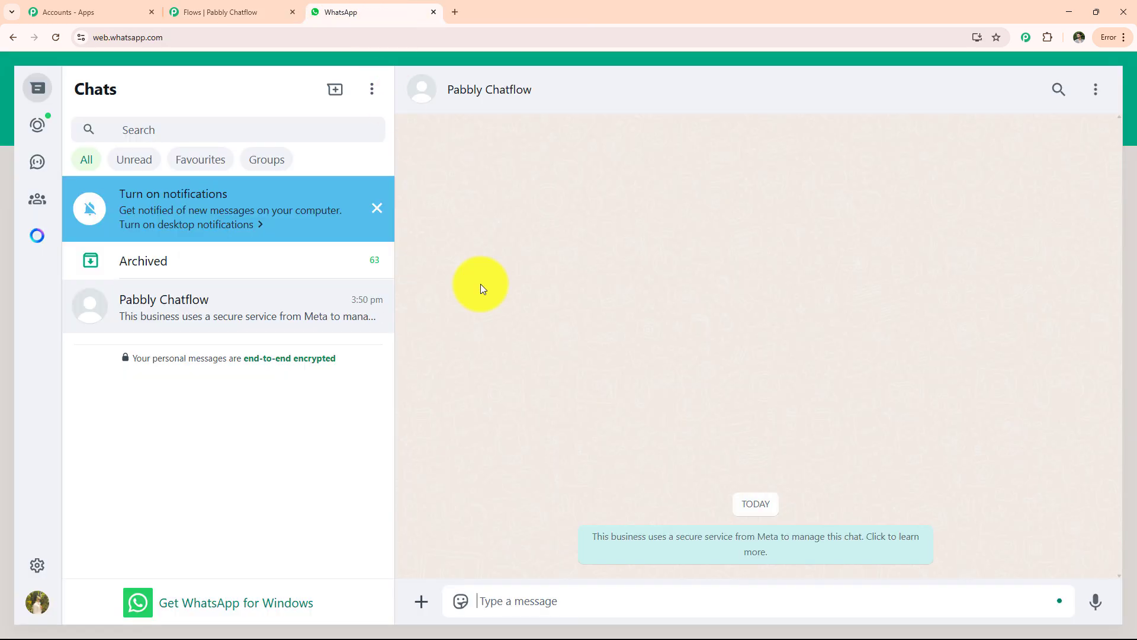
left_click(625, 604)
type("Haircut appointment")
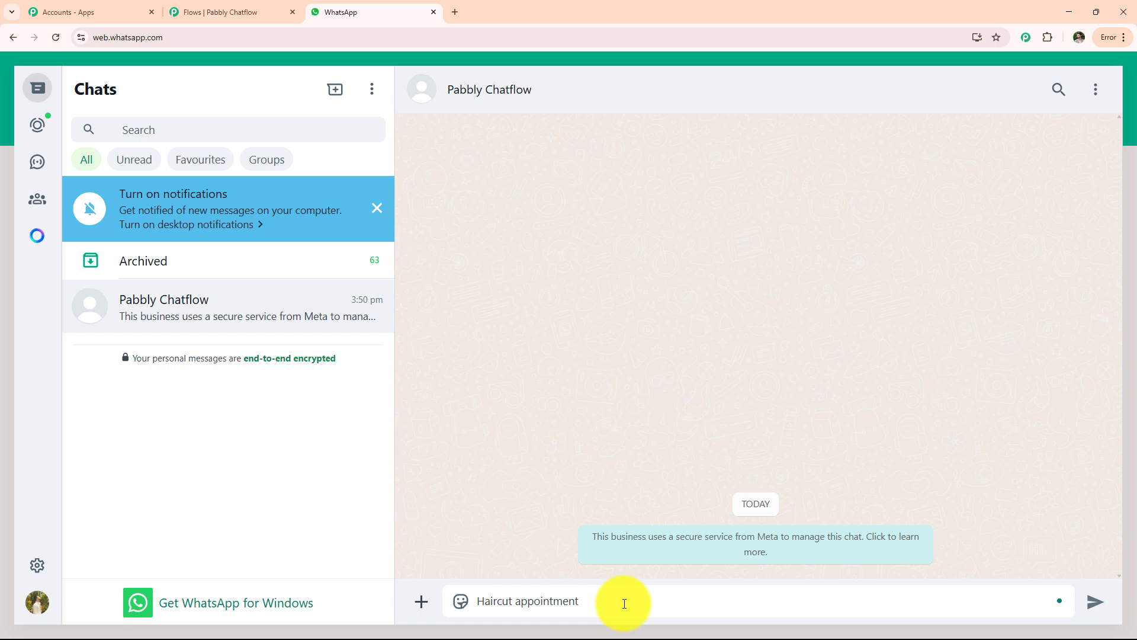
key("Return")
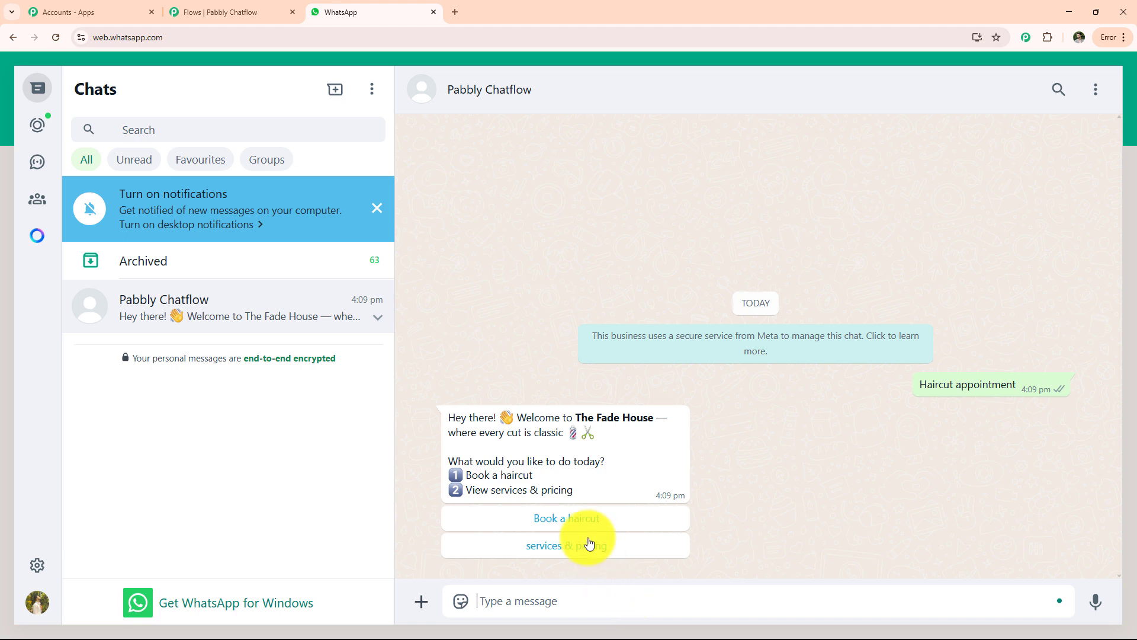
Choose "Book a haircut" in the chatbot's welcome message and answer its question with the customer's full name
left_click(577, 518)
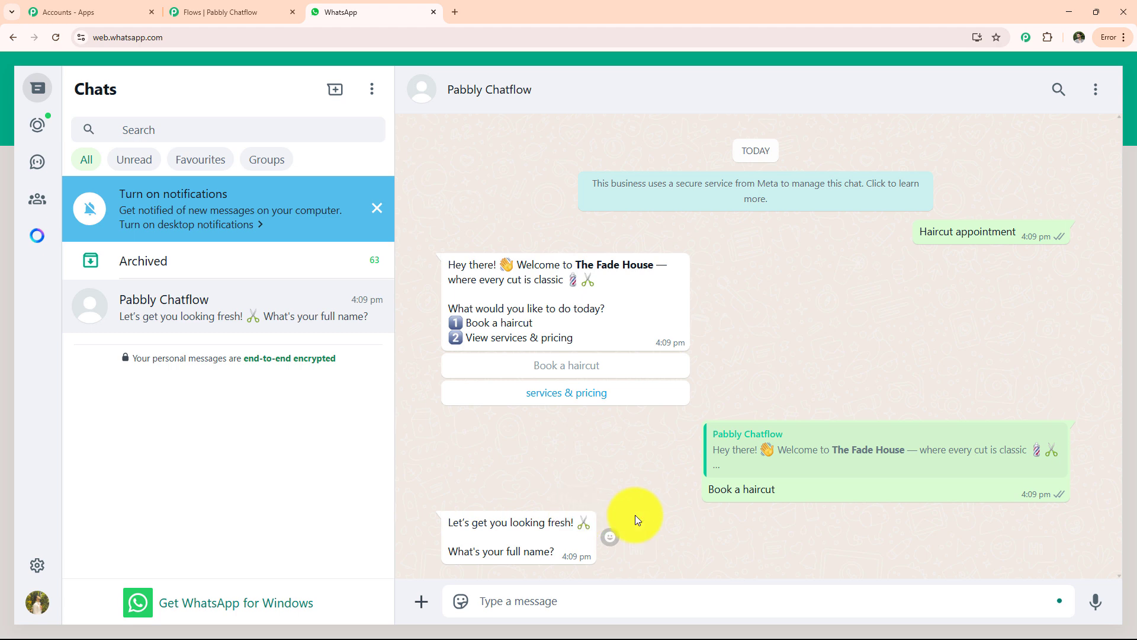
left_click(588, 600)
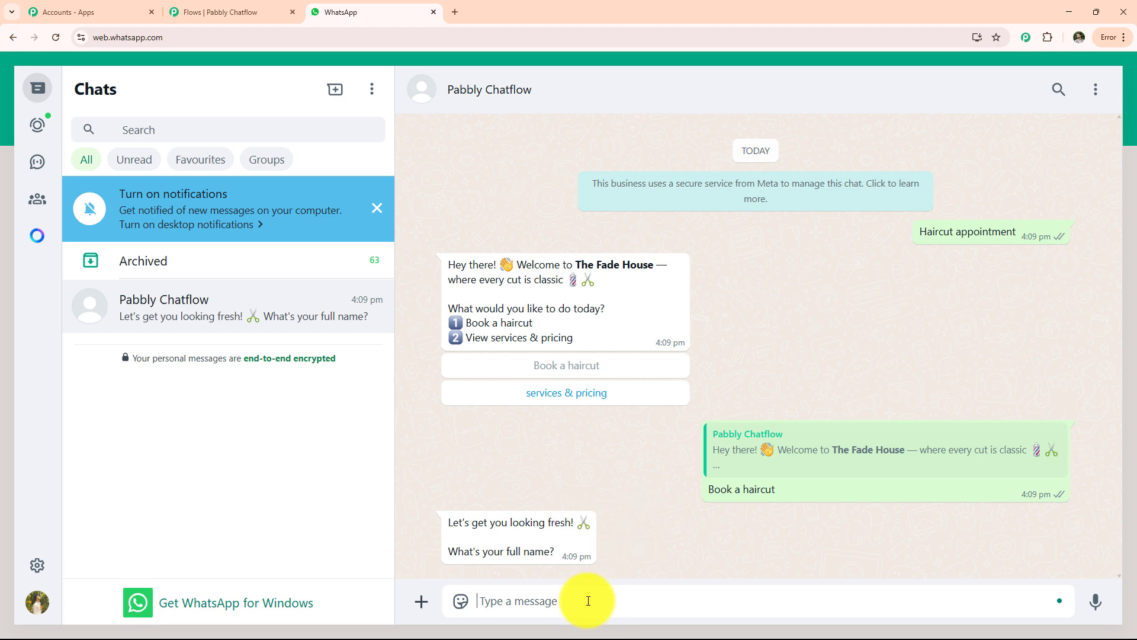
type("Test User")
key("Return")
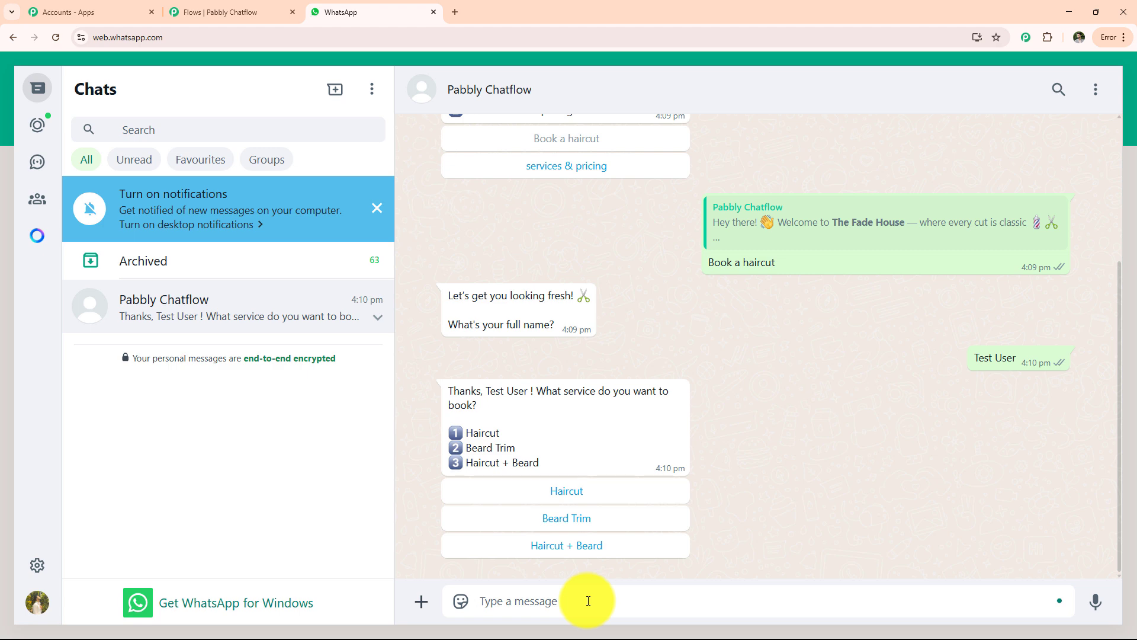
Choose the "Haircut + Beard" service and send 25/04/2025 as the appointment date
left_click(577, 546)
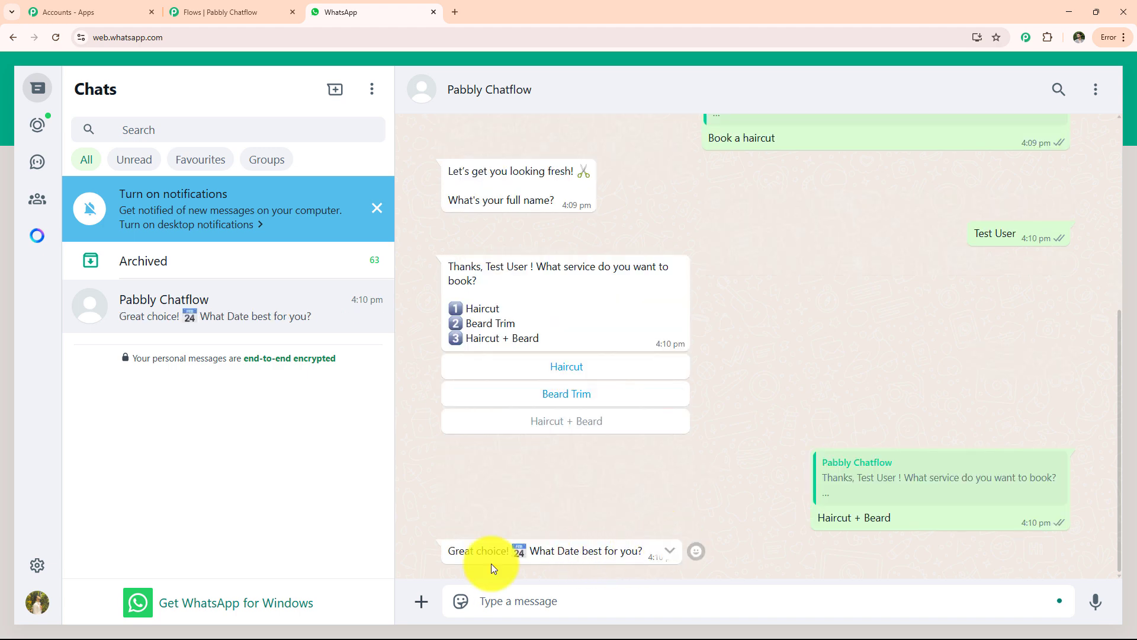
left_click(586, 607)
type("25")
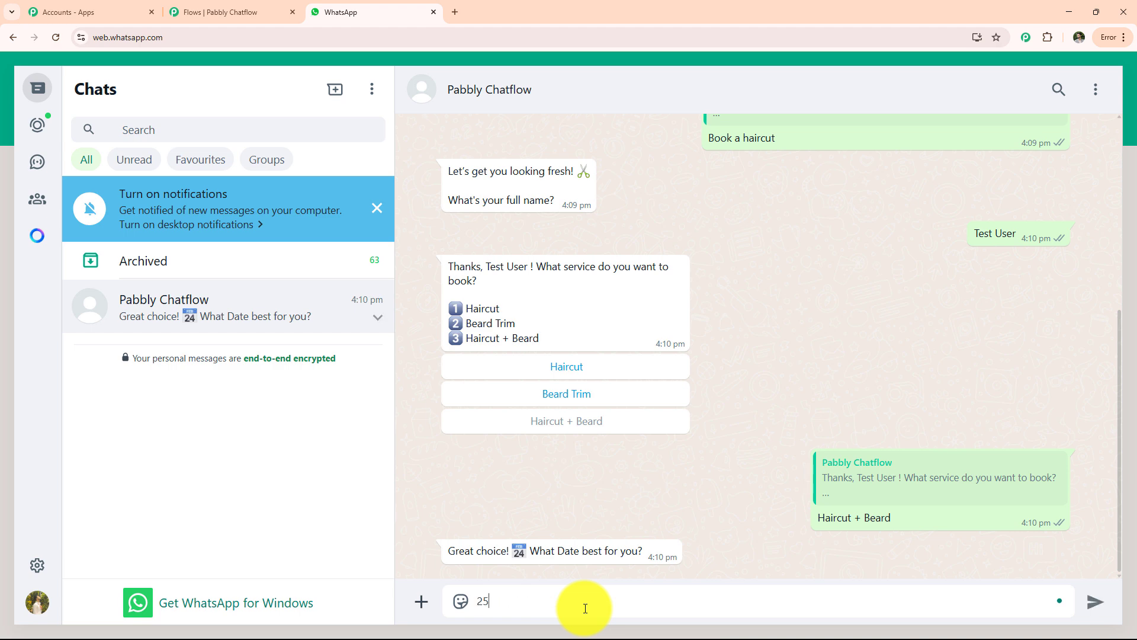
type("/04/2025")
key("Return")
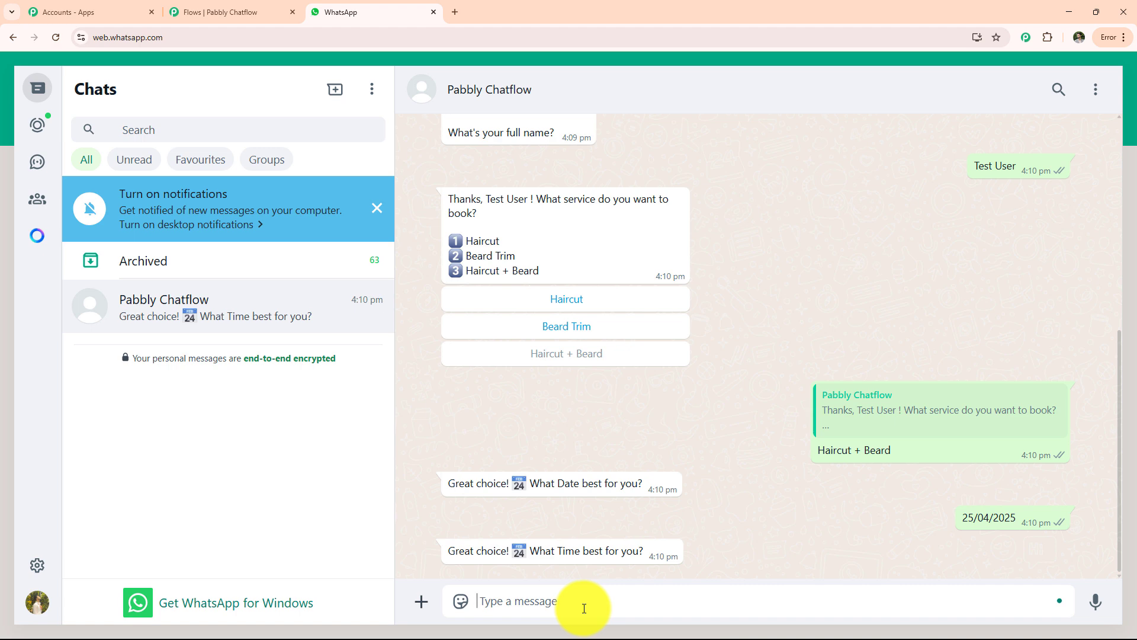
Send 10 AM as the appointment time and answer "Yes" to the grooming tips offer in the booking summary
type("10")
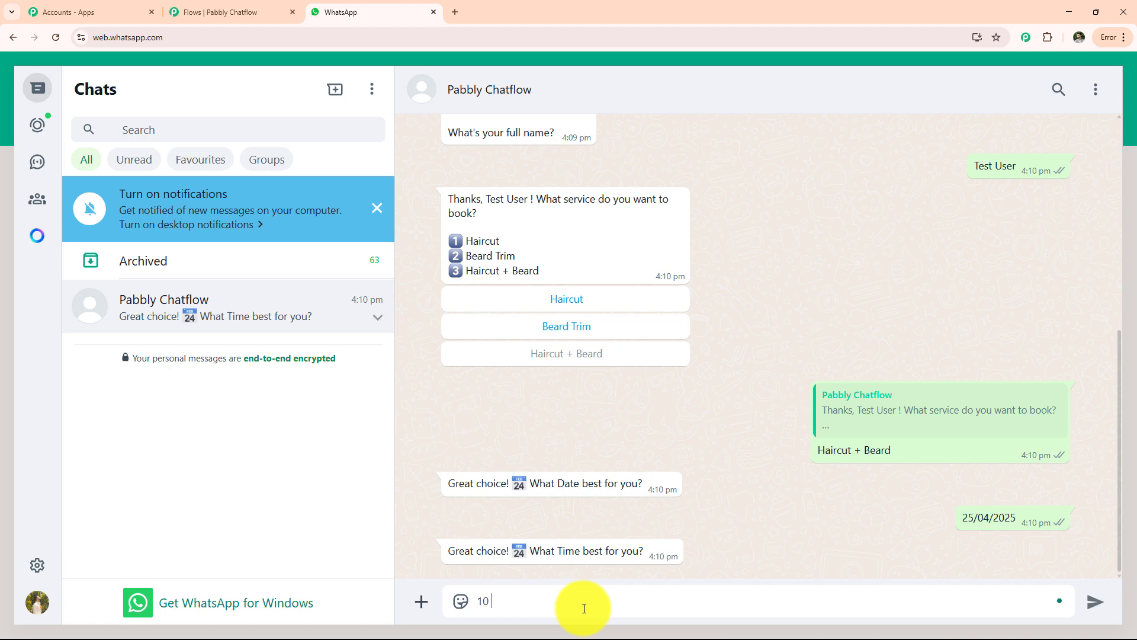
type(" AM")
key("Return")
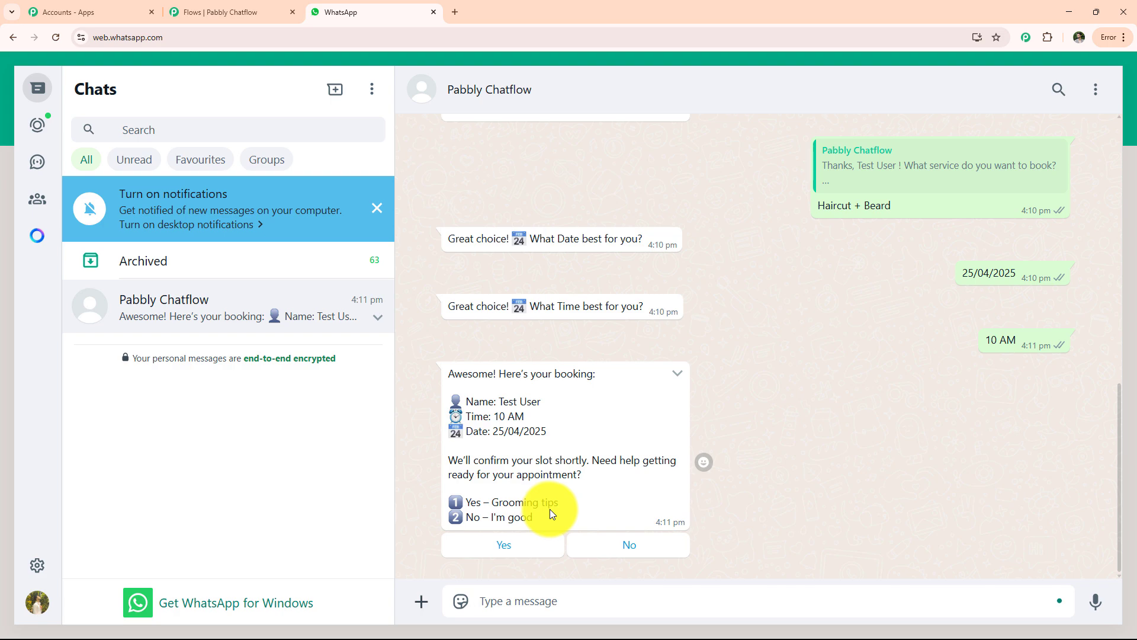
left_click(536, 543)
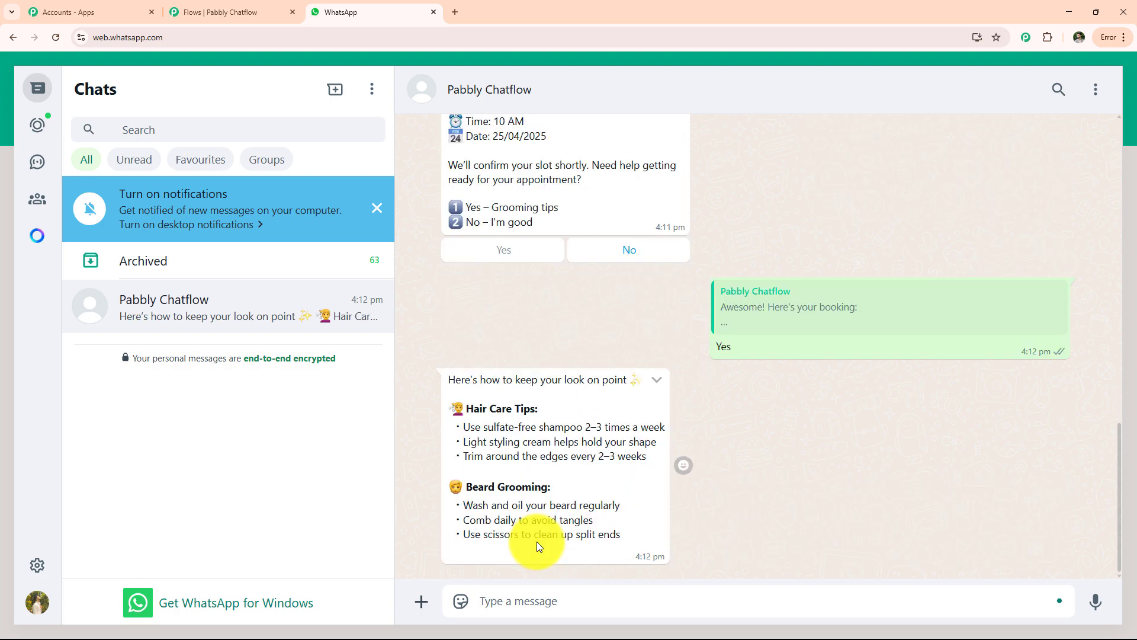